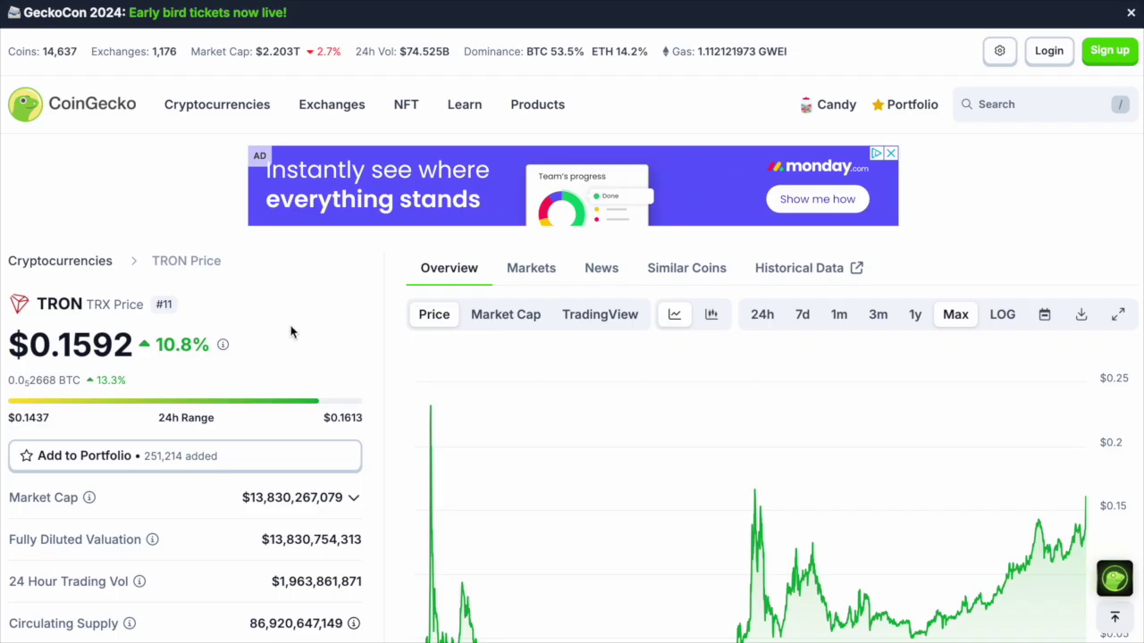
- Close the TronLink popup and follow CoinGecko's TRON website link to tron.network
scroll(290, 332, "down", 4)
scroll(291, 330, "up", 2)
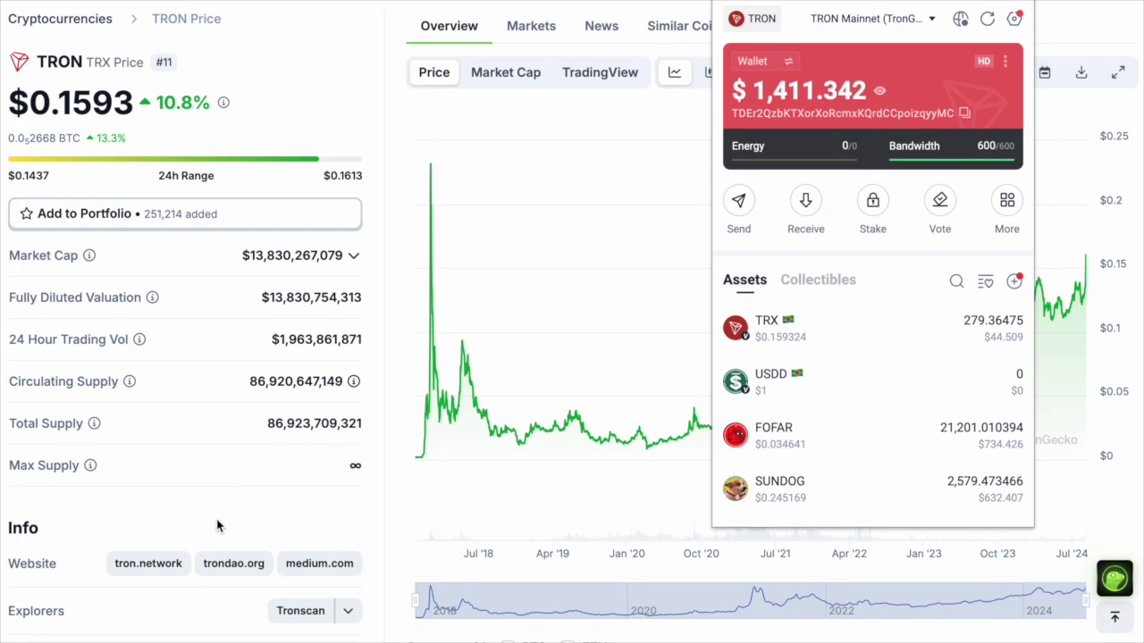
left_click(126, 526)
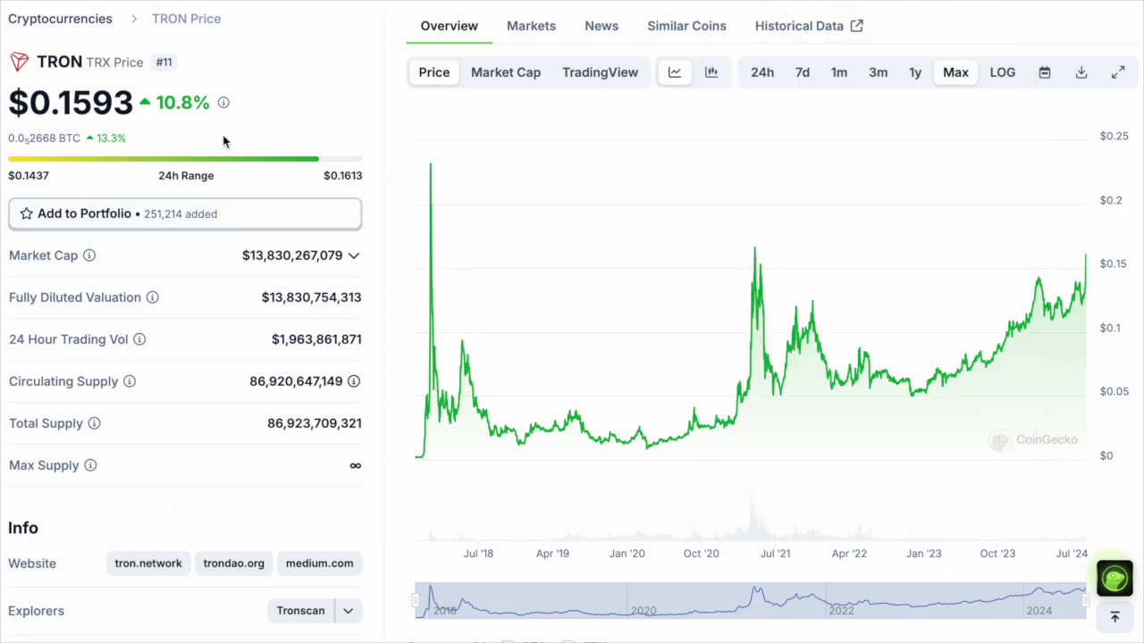
left_click(151, 568)
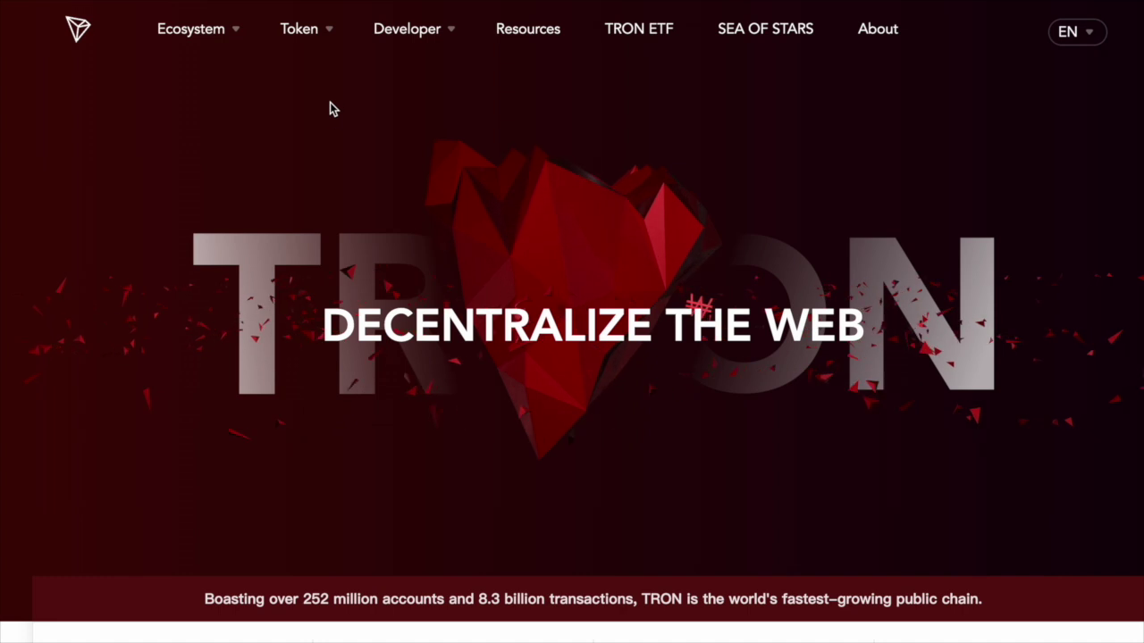
- Go to tron.network's Ecosystem > Wallet page and scroll down to the wallet cards
mouse_move(190, 36)
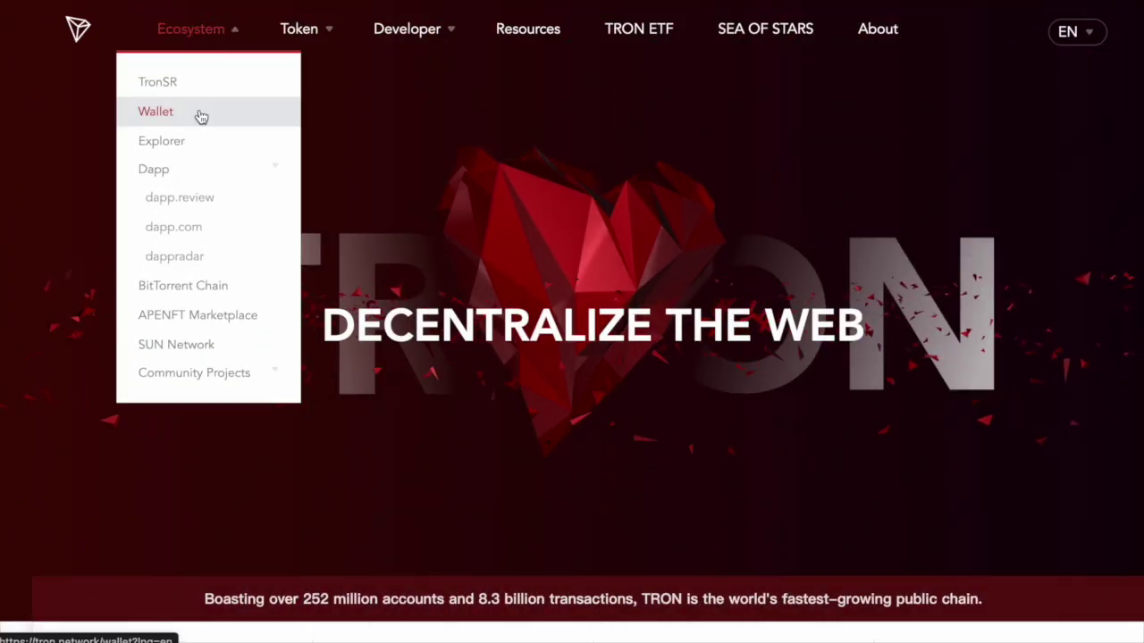
left_click(201, 116)
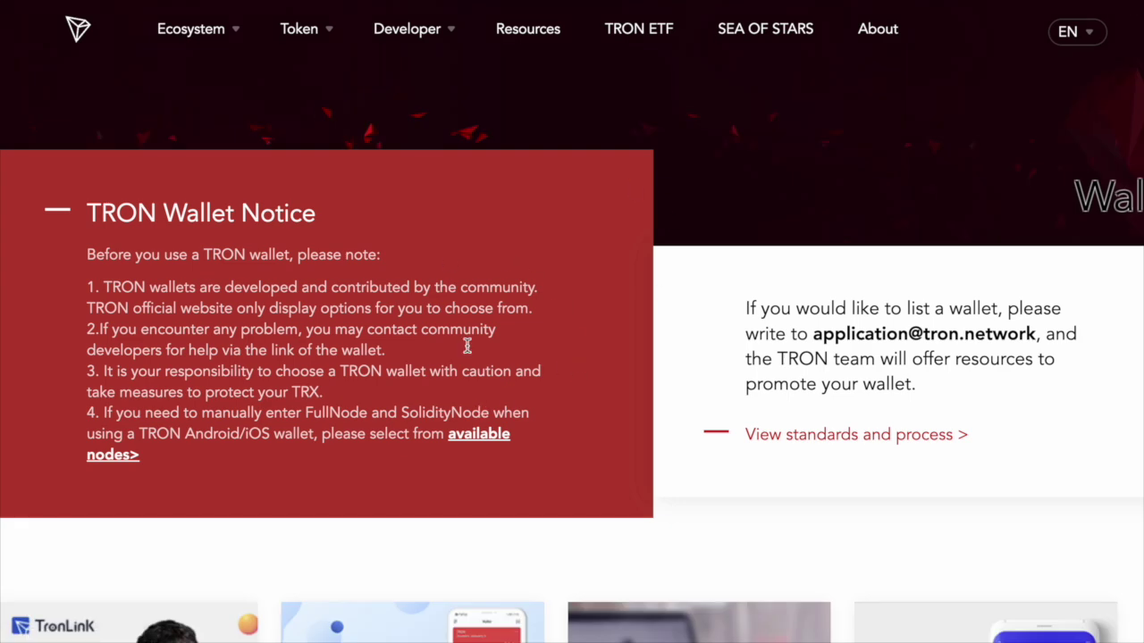
scroll(471, 359, "down", 5)
scroll(473, 360, "down", 1)
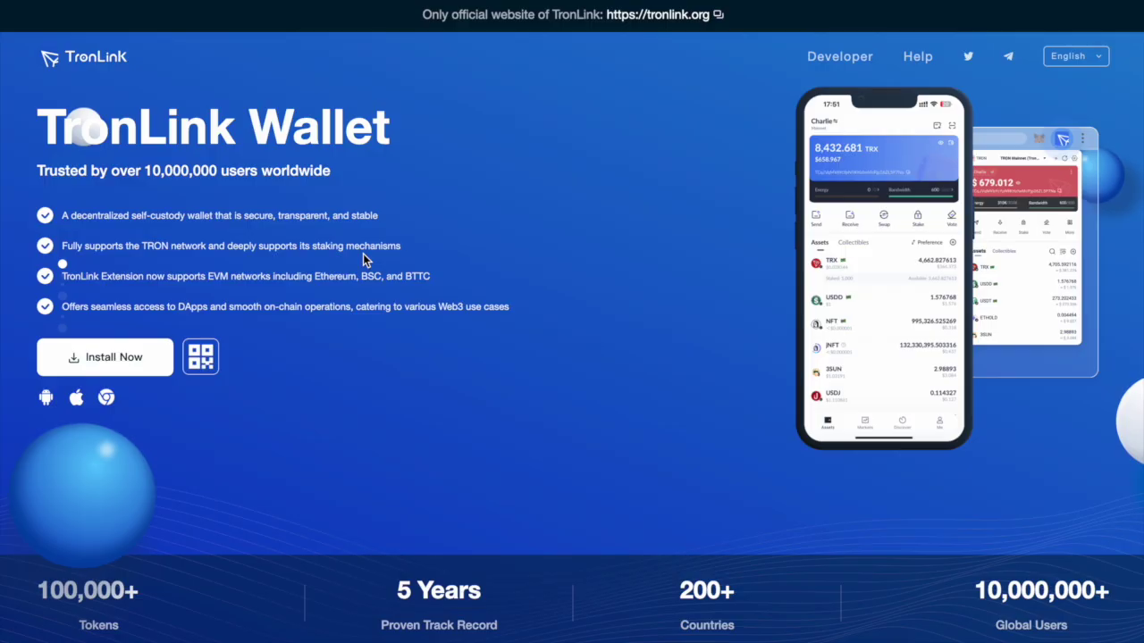
- Compare TronLink's Android, iOS and Extension download options, then copy the wallet address
left_click(72, 361)
left_click(480, 134)
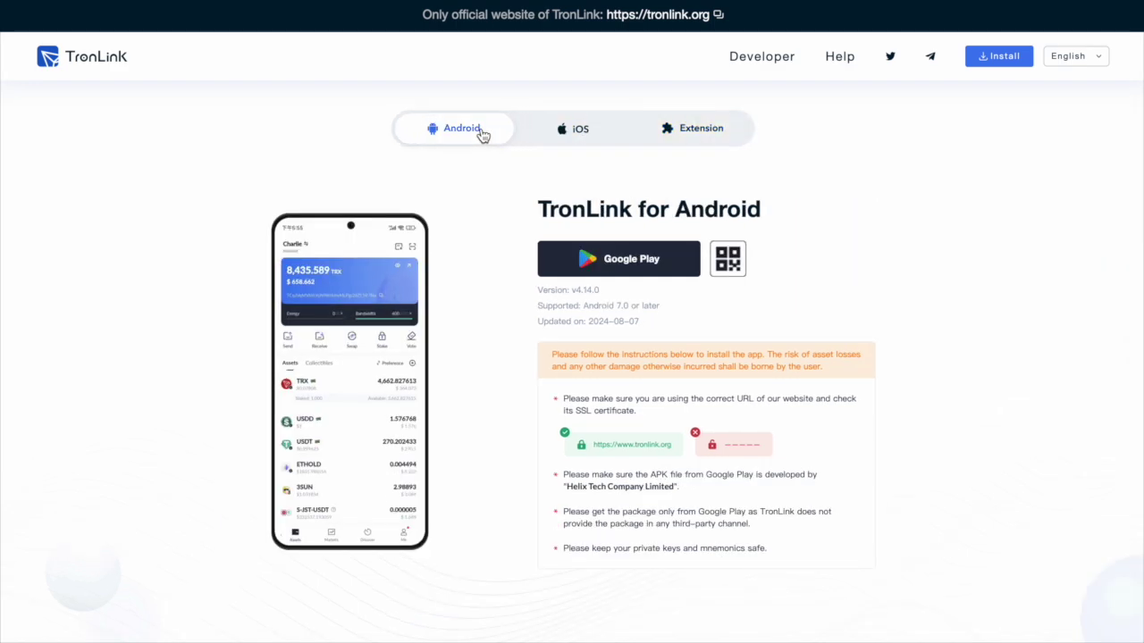
left_click(567, 129)
left_click(695, 136)
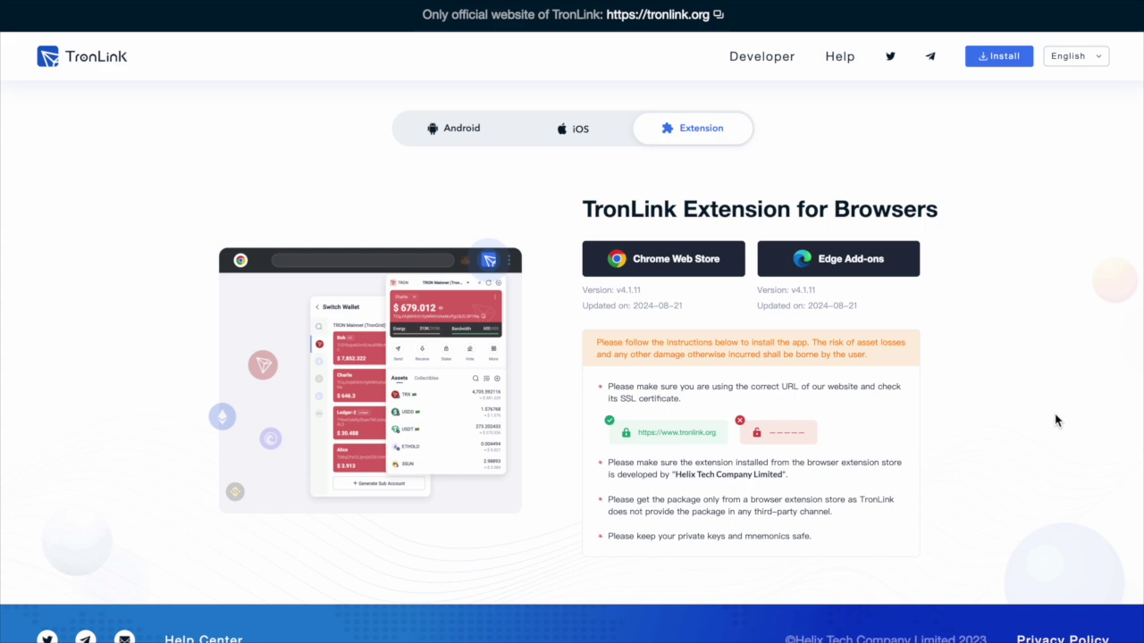
left_click(572, 131)
left_click(460, 141)
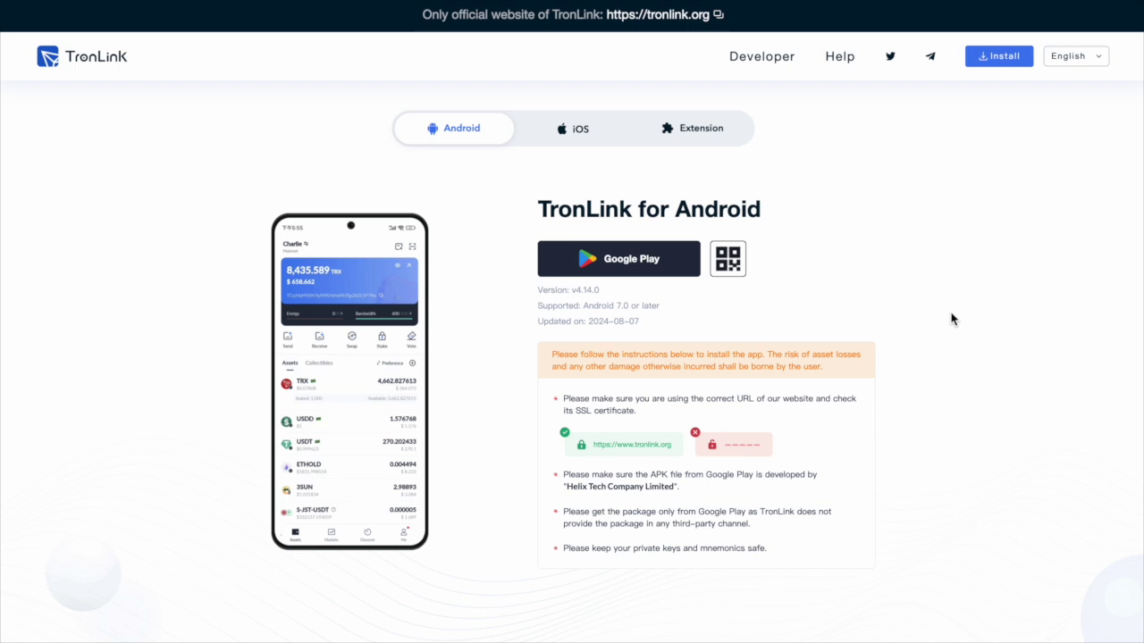
left_click(683, 129)
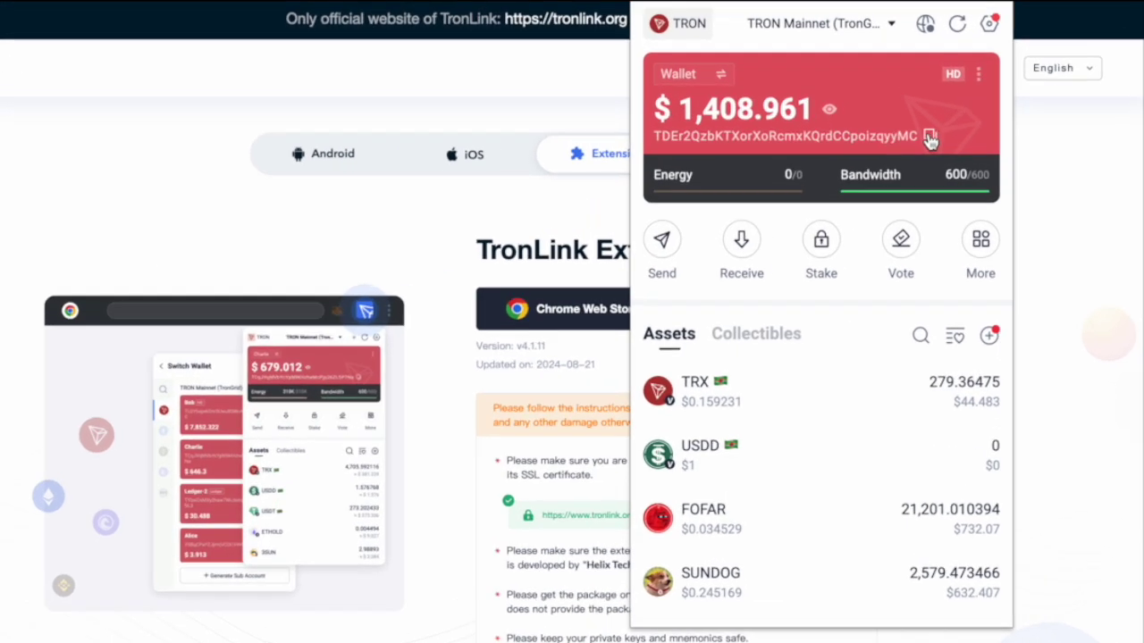
left_click(926, 138)
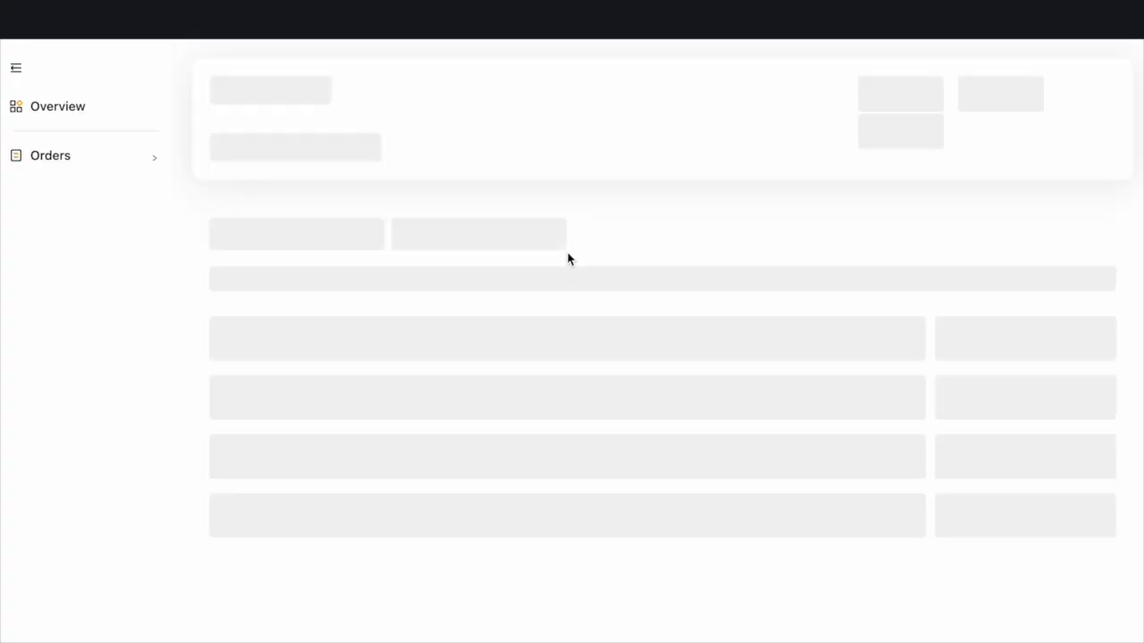
- Search Bybit's Spot balances for trx, start a TRX withdrawal, and show TronLink's dApp list
scroll(359, 333, "down", 2)
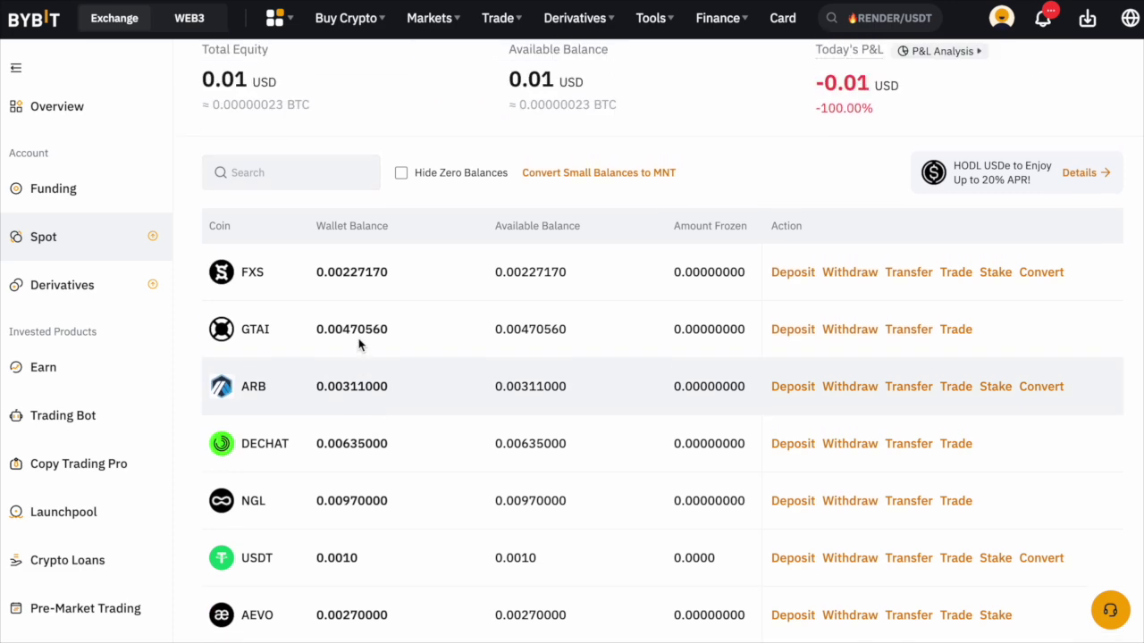
left_click(298, 168)
type("trx")
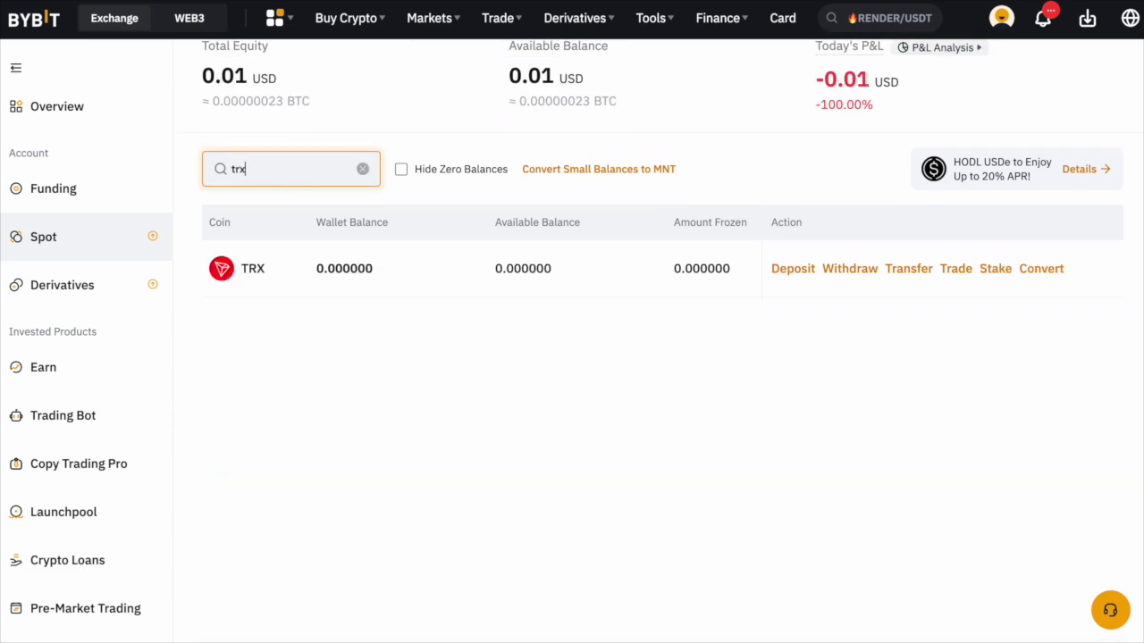
left_click(844, 269)
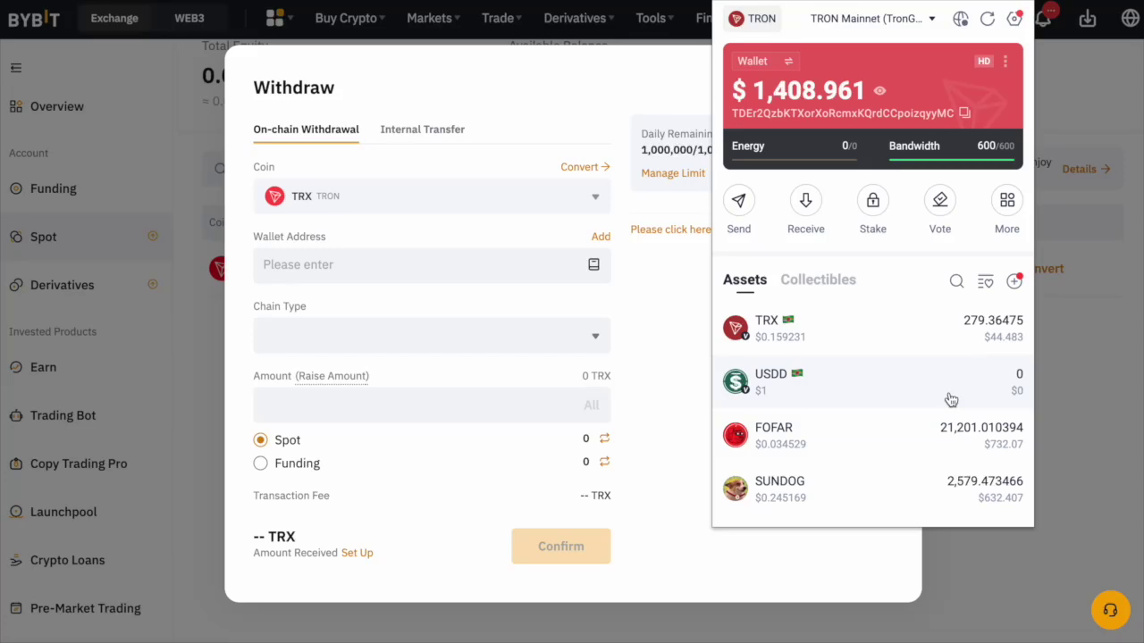
left_click(1006, 202)
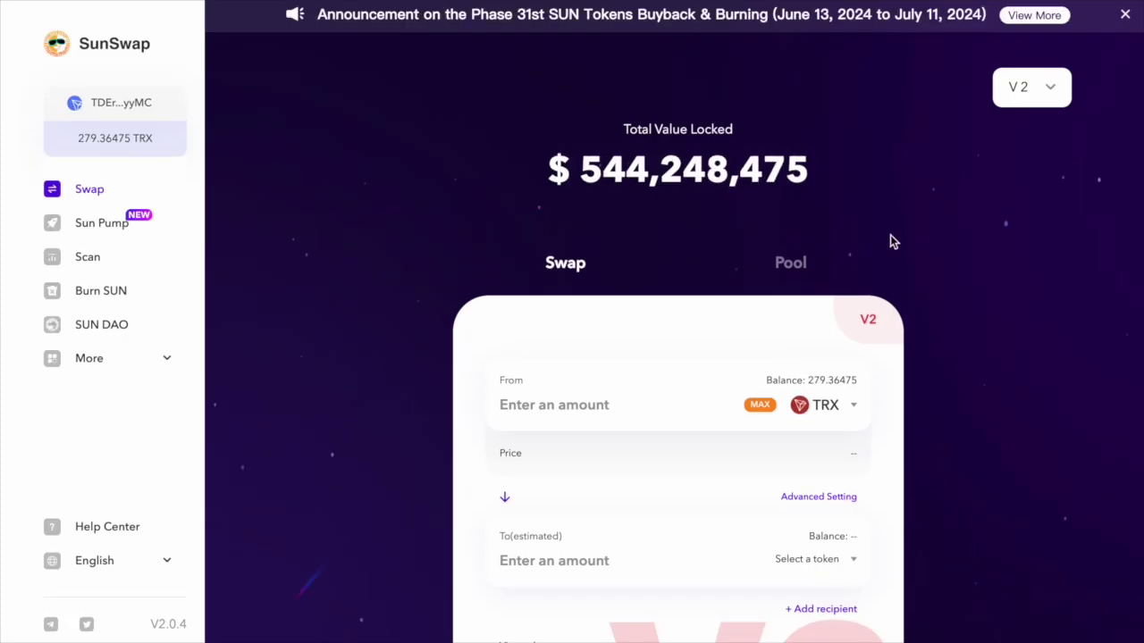
- Choose FOFAR as the receive token, enter 100 TRX, and review the swap of about 465.84 FOFAR
scroll(567, 425, "down", 2)
scroll(567, 426, "up", 2)
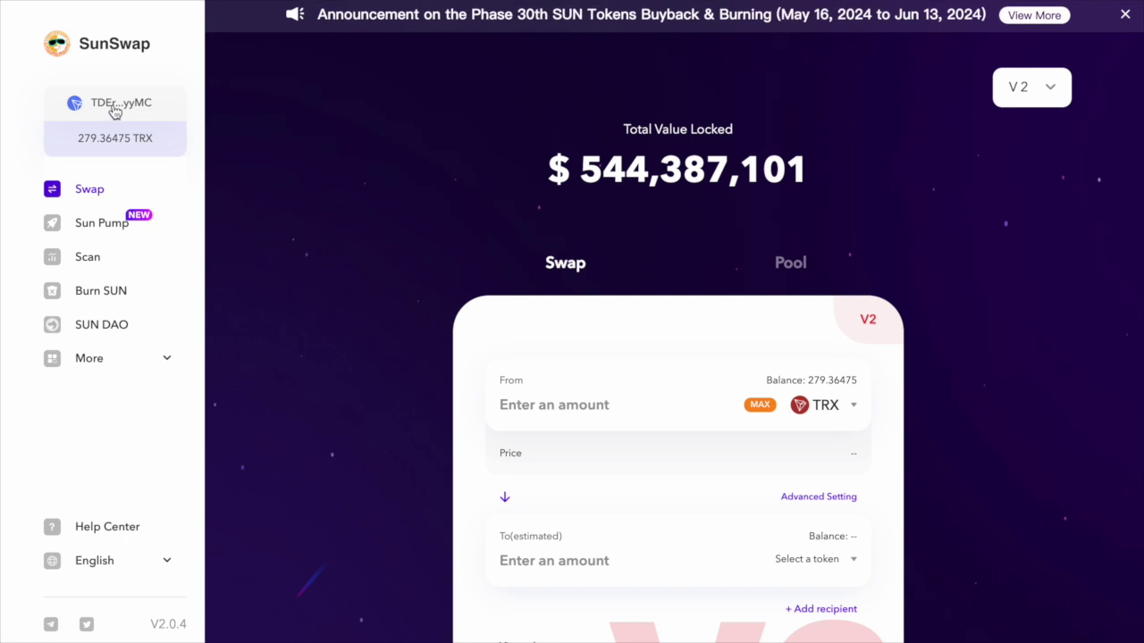
scroll(346, 212, "down", 1)
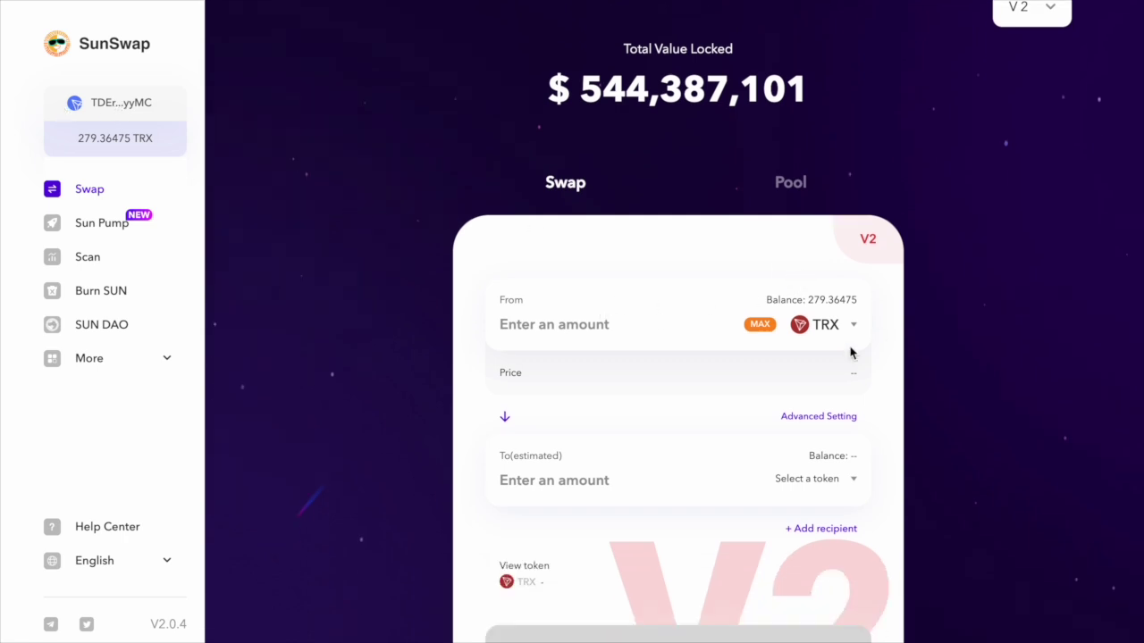
left_click(850, 479)
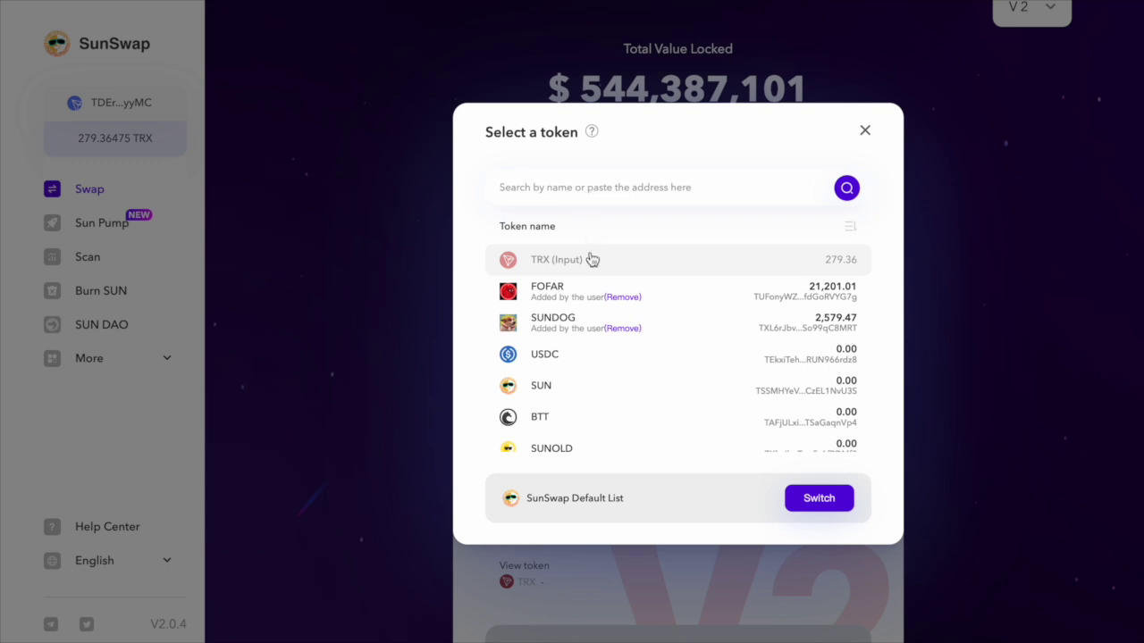
left_click(545, 292)
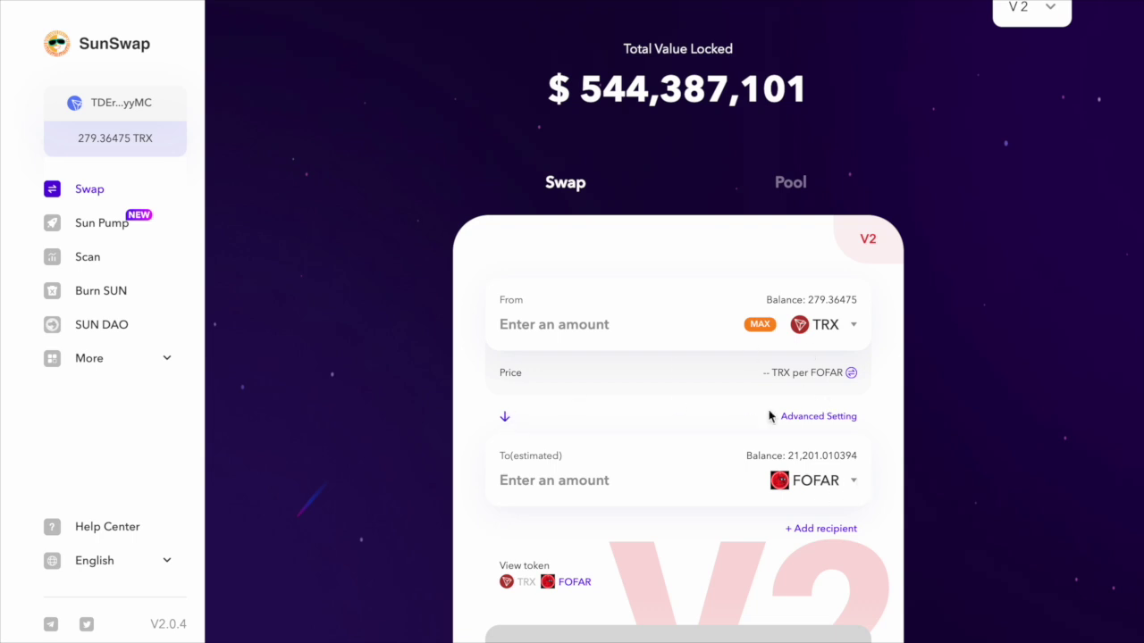
scroll(769, 416, "down", 1)
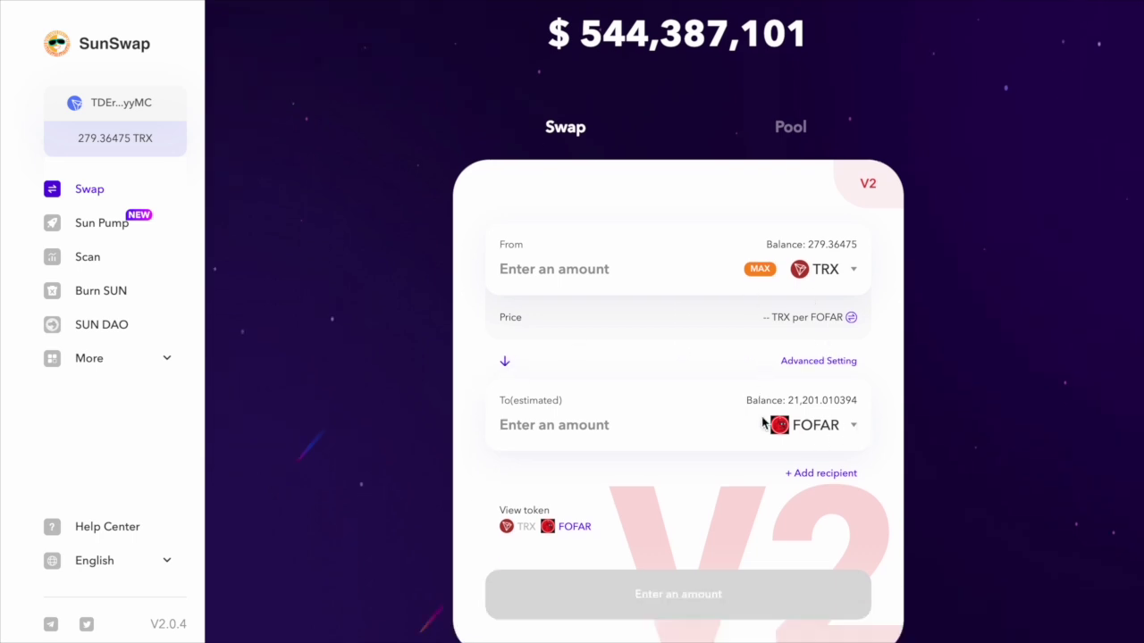
left_click(656, 267)
type("100")
scroll(734, 445, "down", 2)
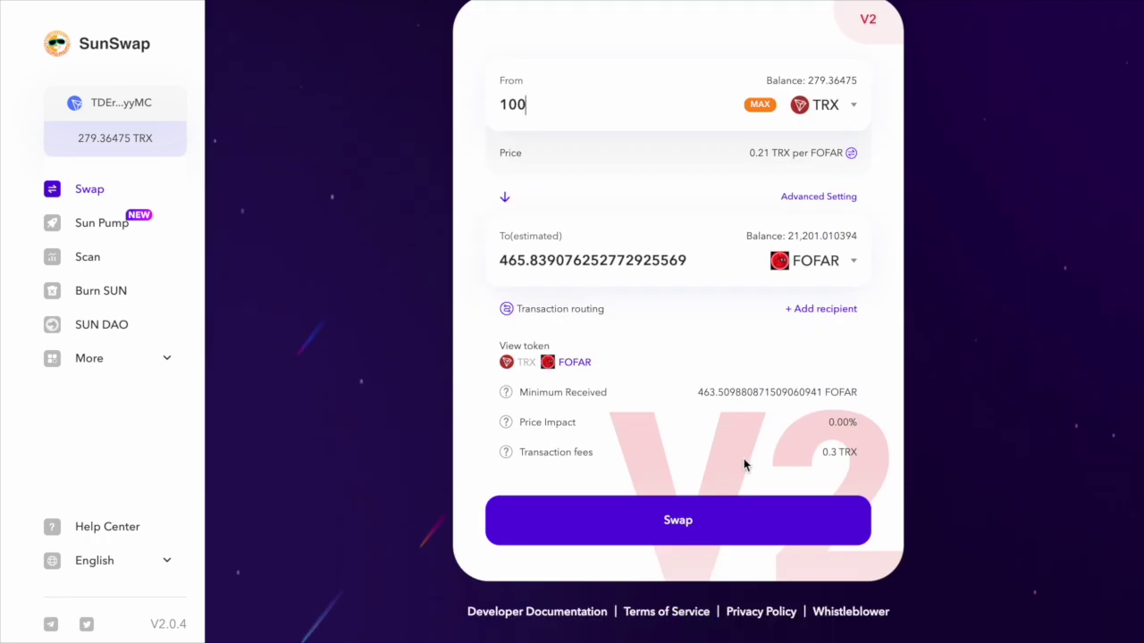
left_click(730, 526)
- Confirm and sign the 100 TRX to FOFAR swap, then check the updated TronLink balances
left_click(718, 499)
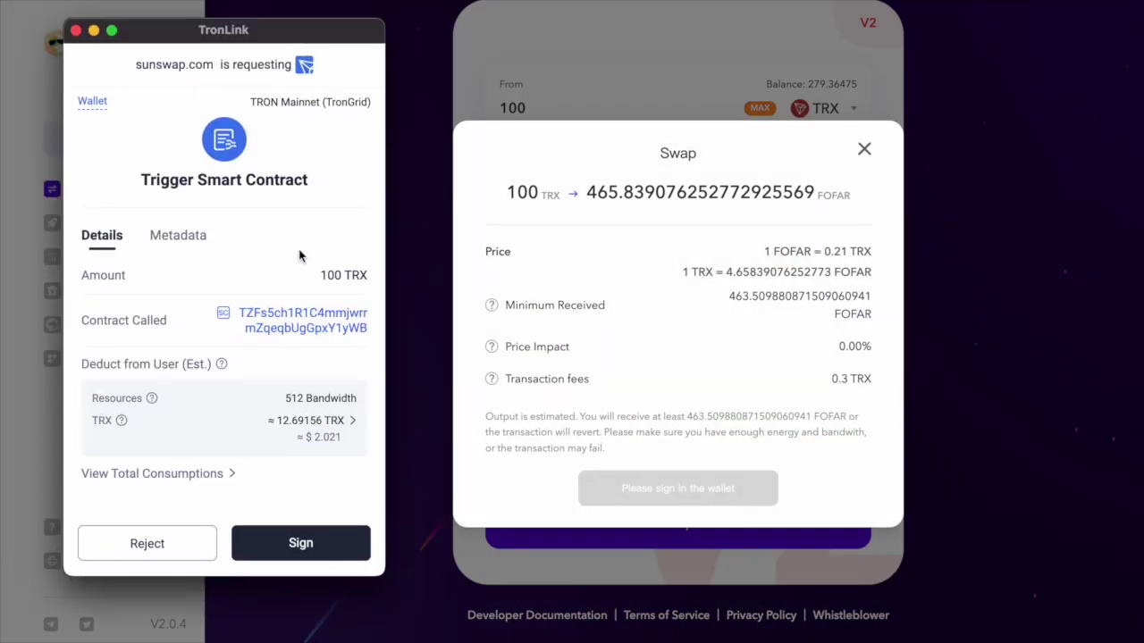
left_click(328, 543)
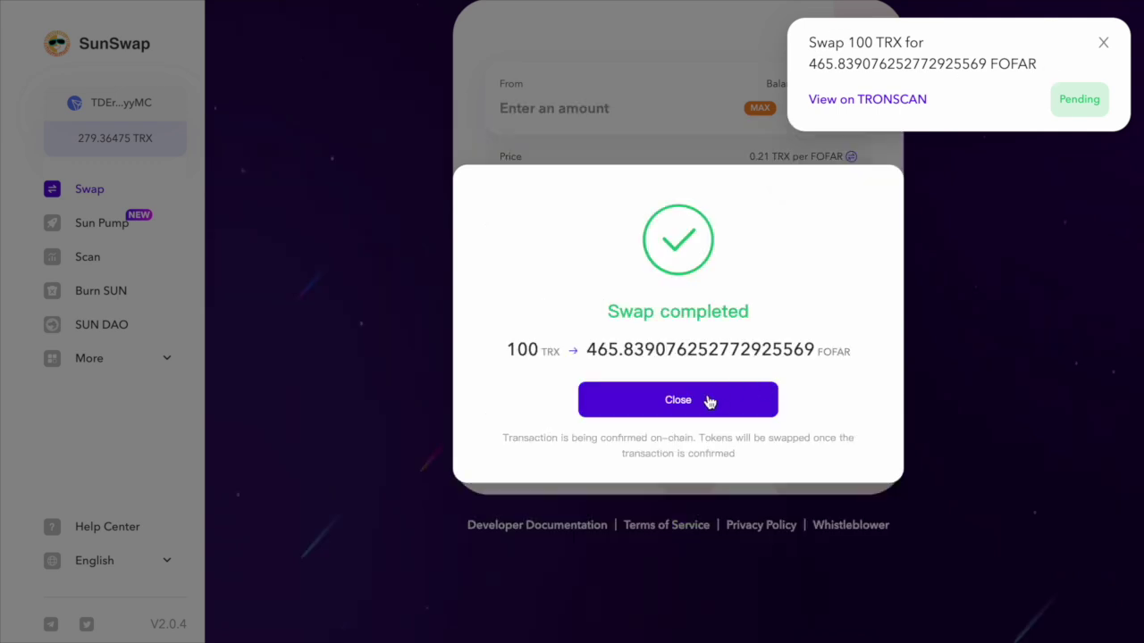
left_click(709, 403)
left_click(1018, 0)
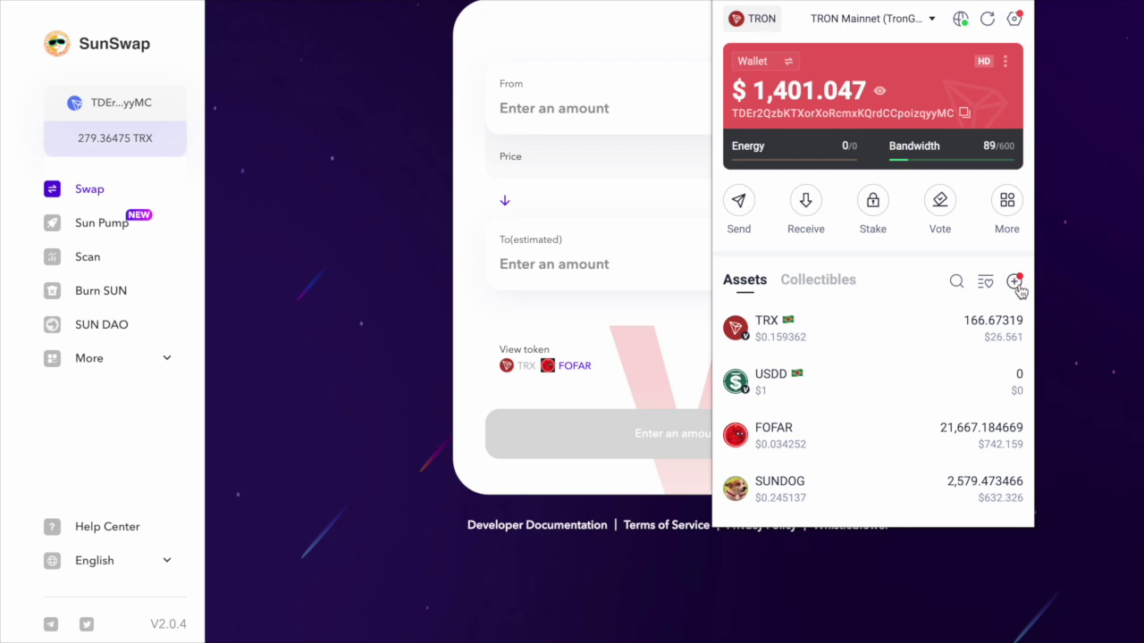
- Check the 21,667.184669 FOFAR holding in TronLink's All Assets list, keeping FOFAR listed, then close it
left_click(1015, 283)
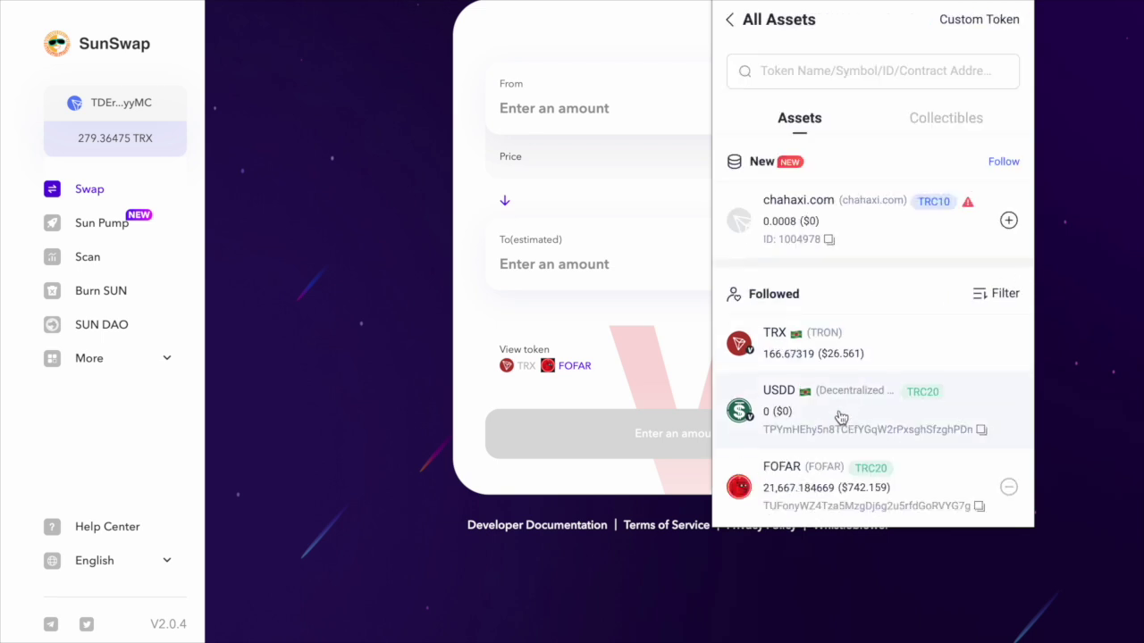
scroll(840, 418, "down", 3)
scroll(840, 417, "down", 1)
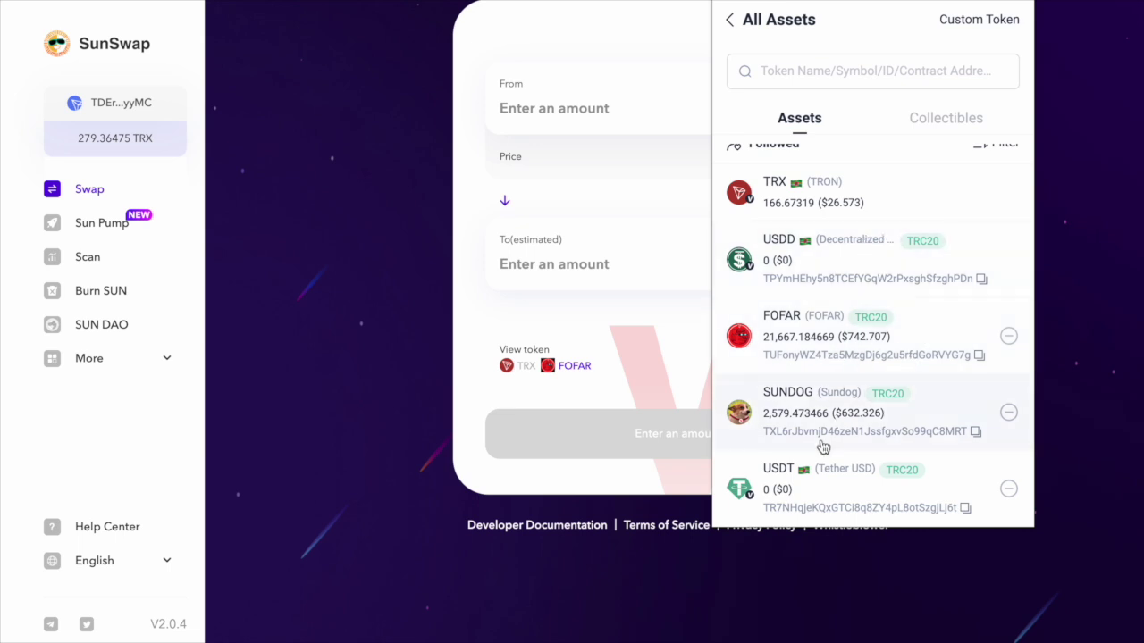
left_click(1009, 337)
left_click(844, 283)
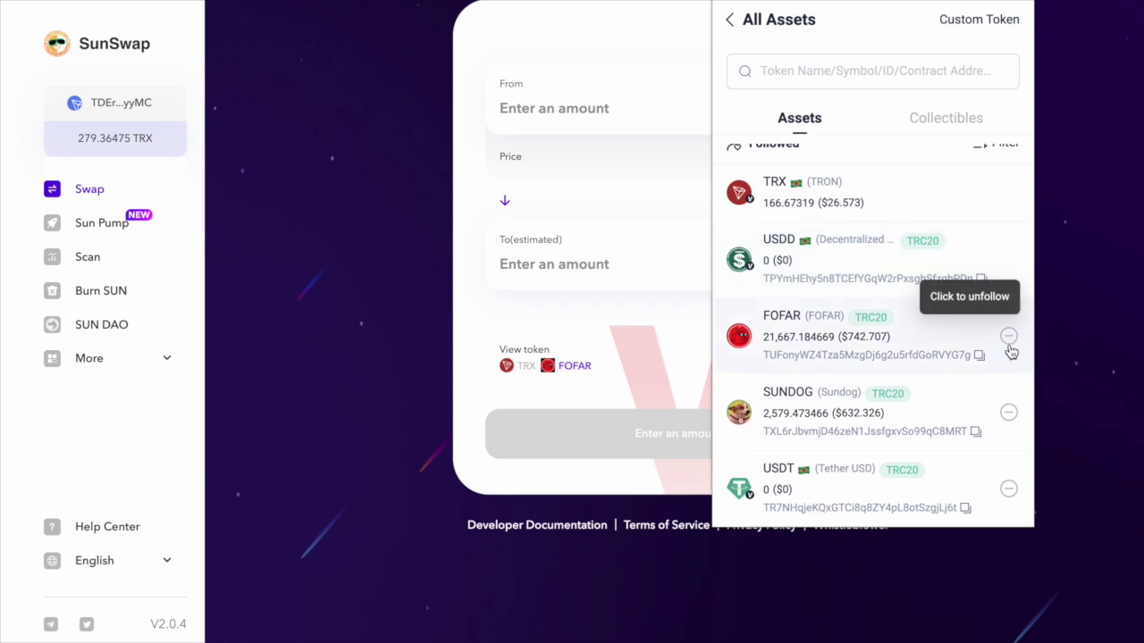
scroll(1010, 337, "up", 2)
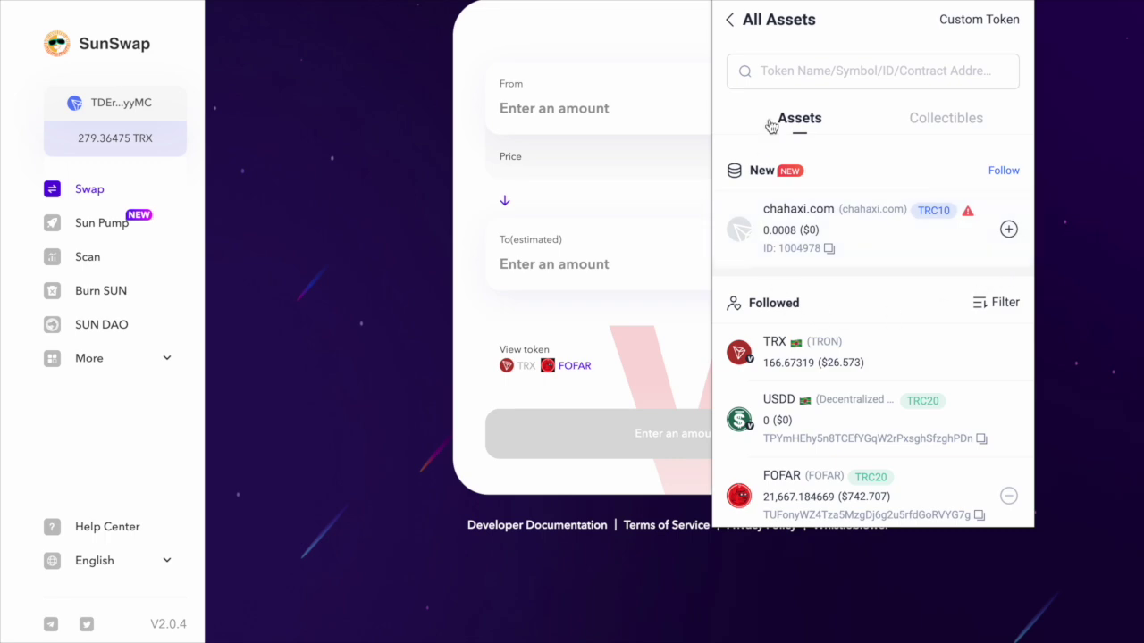
left_click(730, 19)
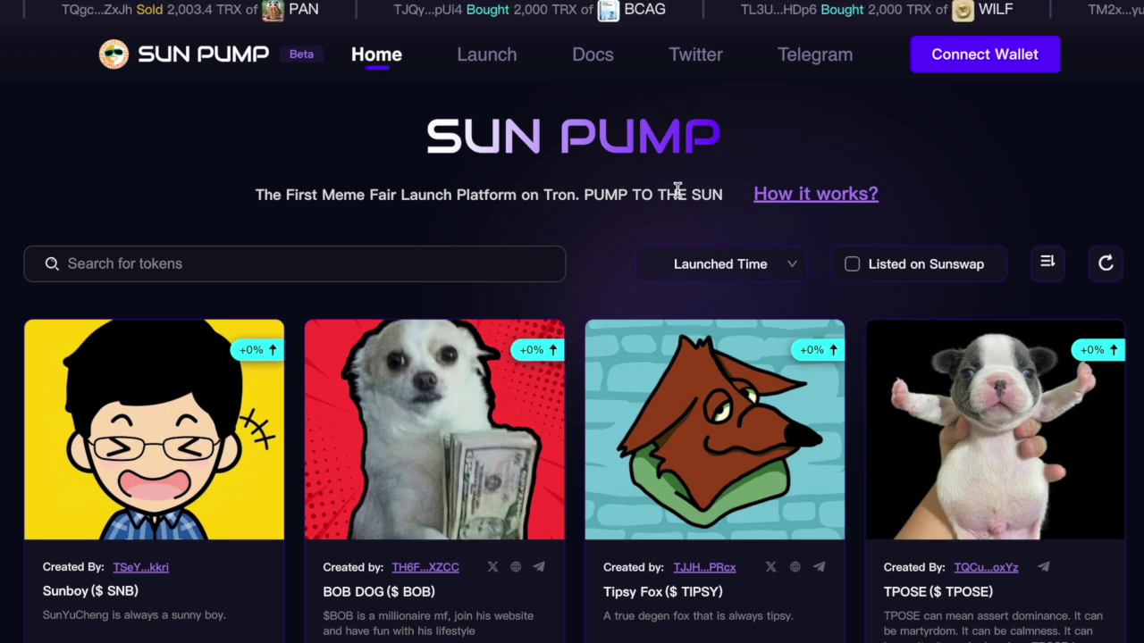
- Tick 'Listed on Sunswap' on SunPump's home page and scroll through the filtered token cards
left_click(483, 55)
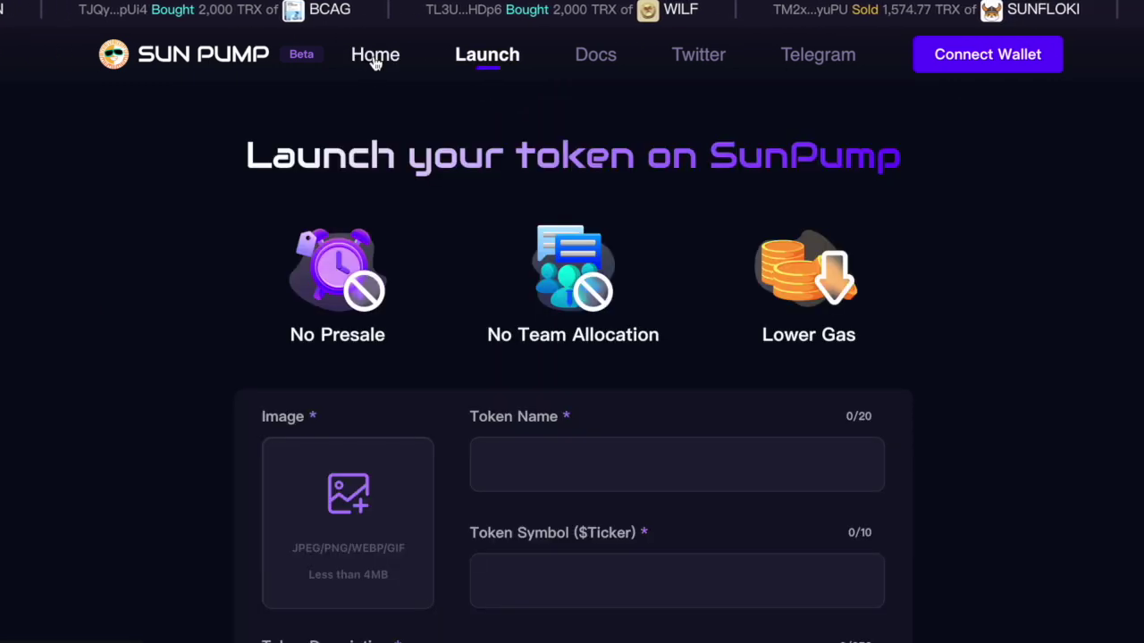
left_click(375, 61)
scroll(804, 250, "down", 1)
left_click(852, 237)
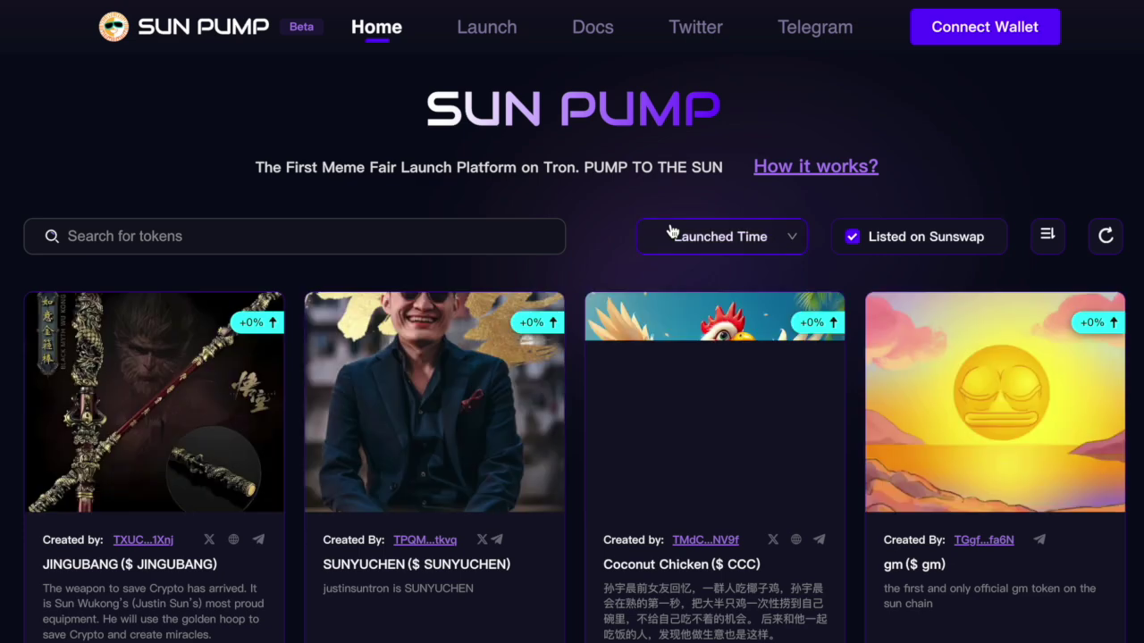
scroll(492, 321, "down", 7)
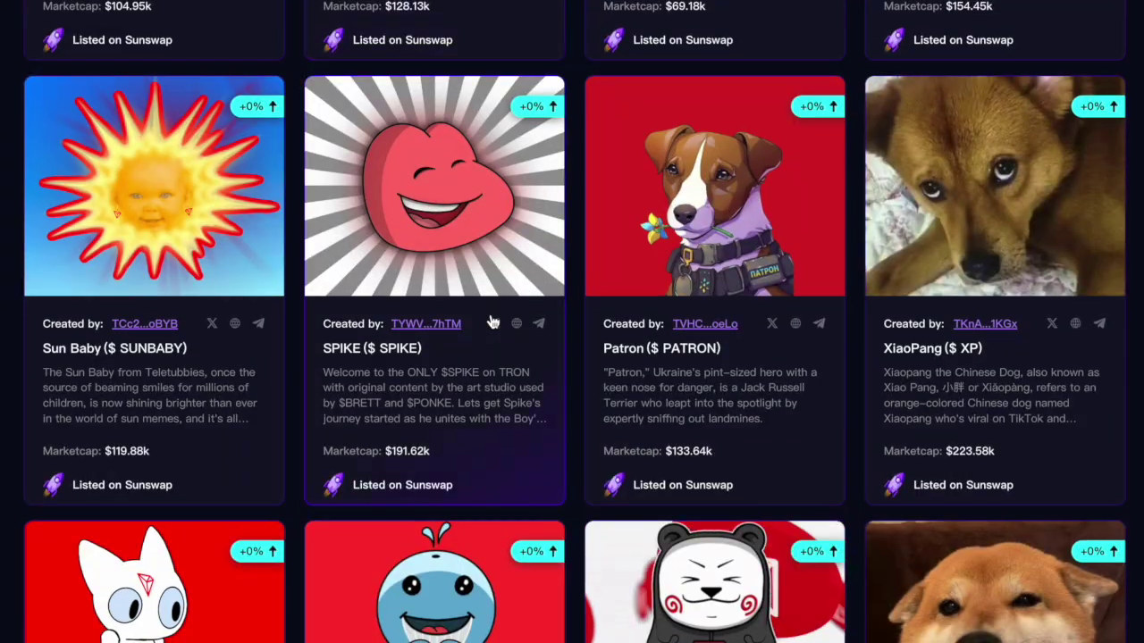
scroll(492, 322, "down", 3)
scroll(493, 321, "down", 10)
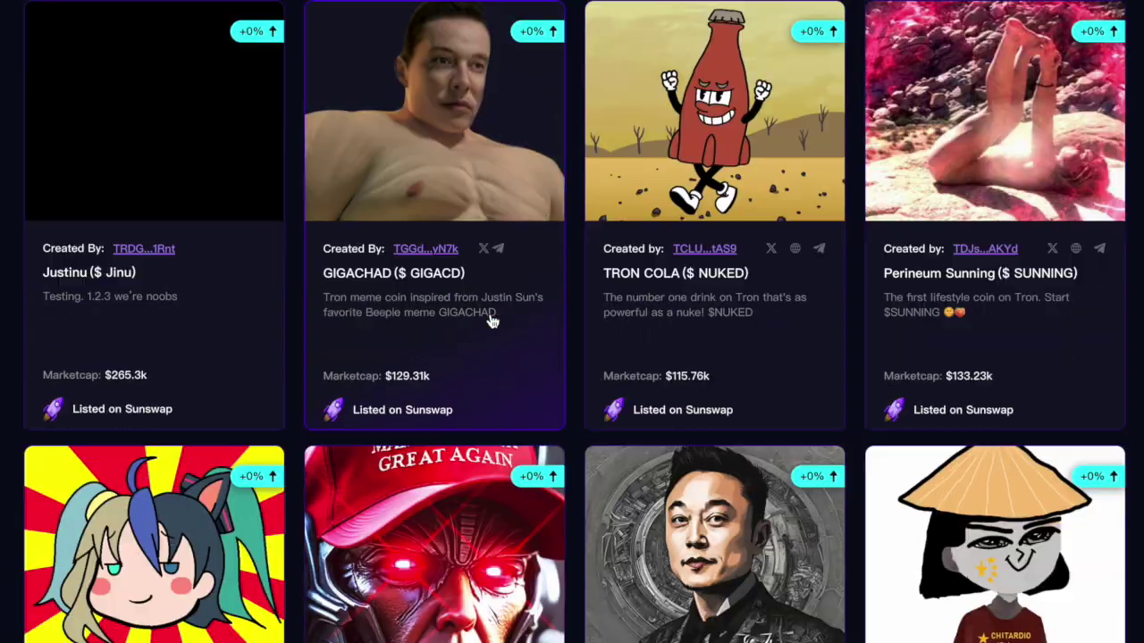
scroll(493, 322, "down", 12)
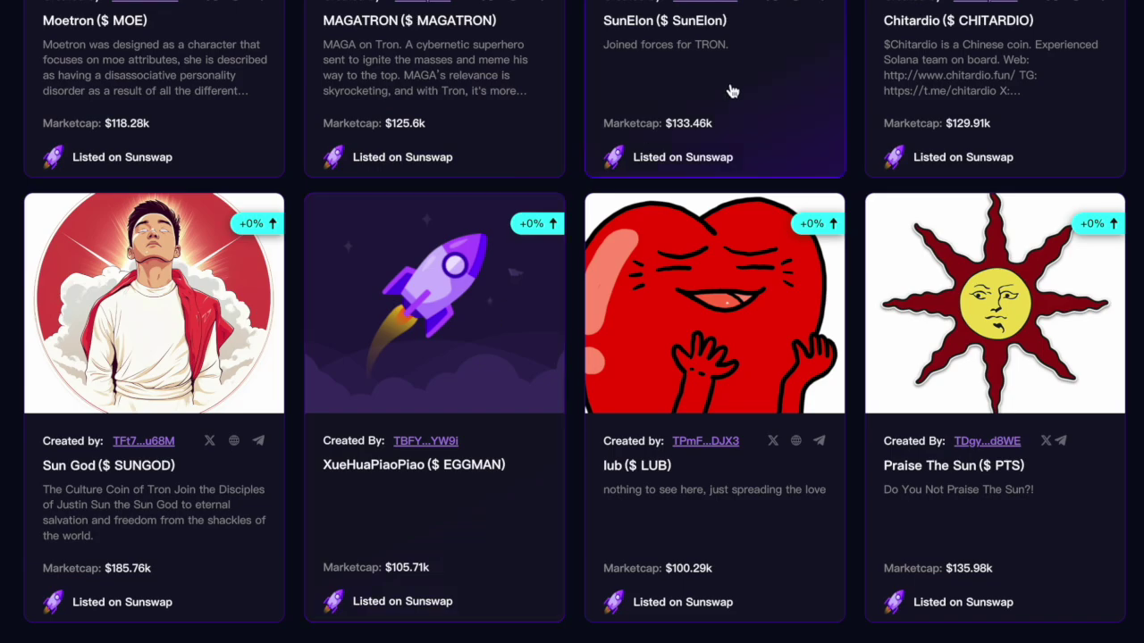
- Open the SunElon token page and scroll through its details
left_click(736, 74)
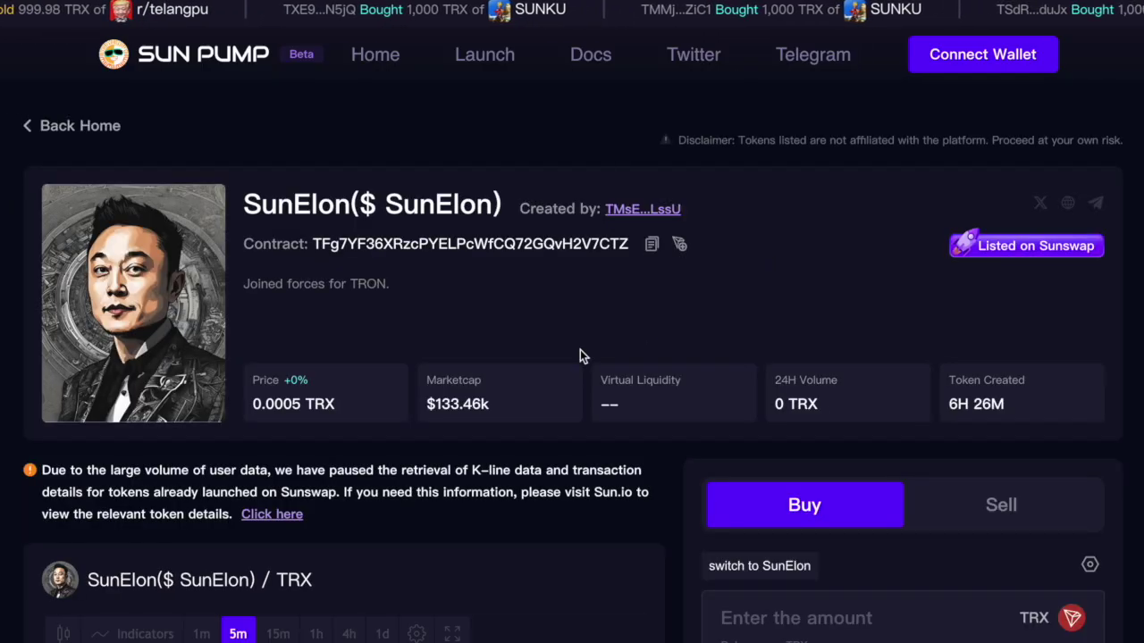
scroll(650, 534, "down", 5)
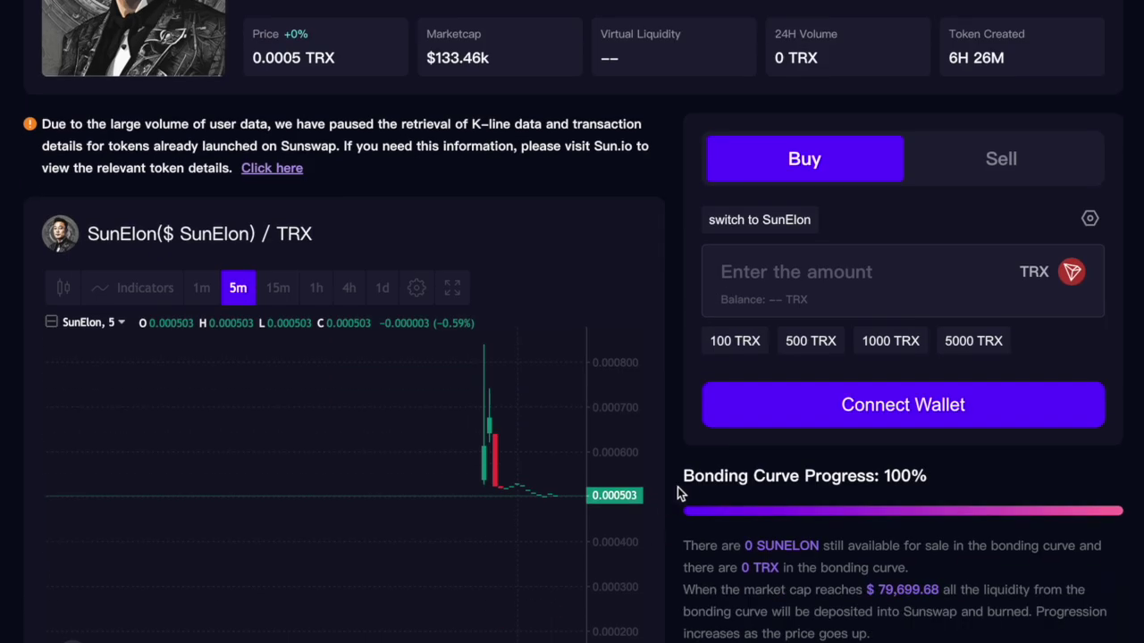
scroll(678, 487, "down", 3)
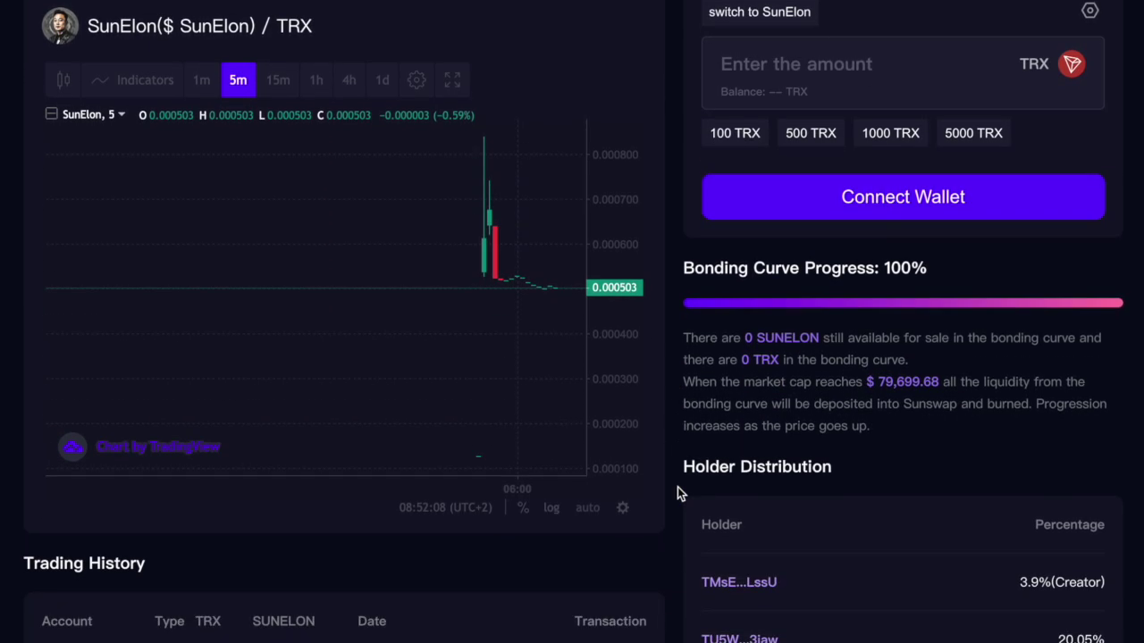
scroll(678, 487, "down", 4)
scroll(678, 487, "up", 5)
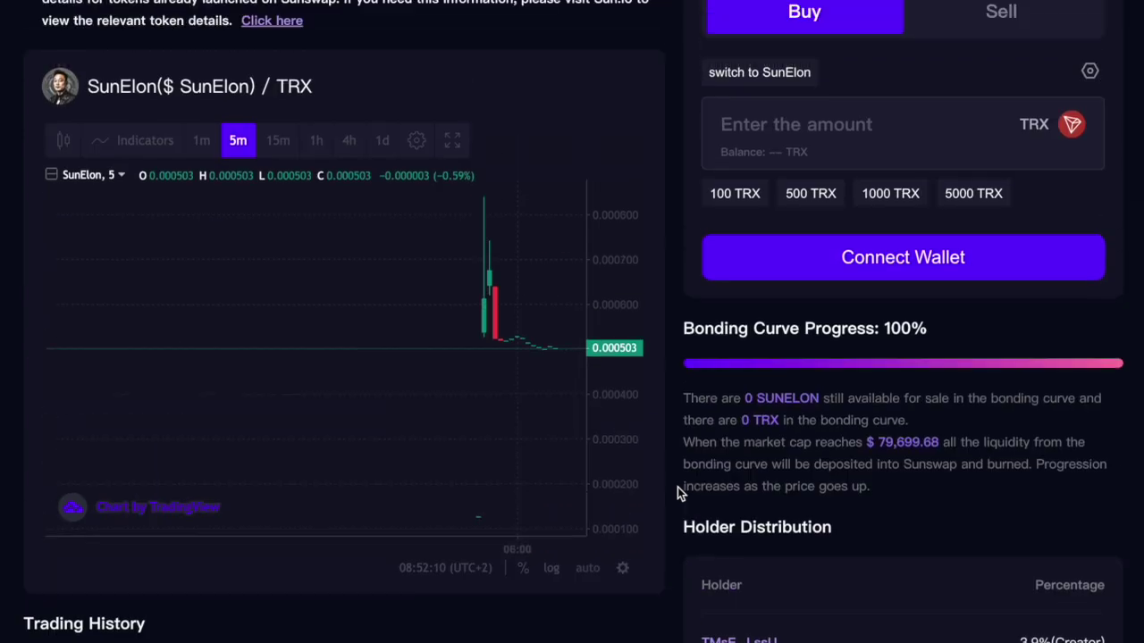
- Connect TronLink to SunElon's page and enter a 1 TRX buy, about 1,984.52 SunElon
left_click(938, 269)
left_click(246, 447)
scroll(996, 358, "down", 1)
scroll(1012, 317, "up", 4)
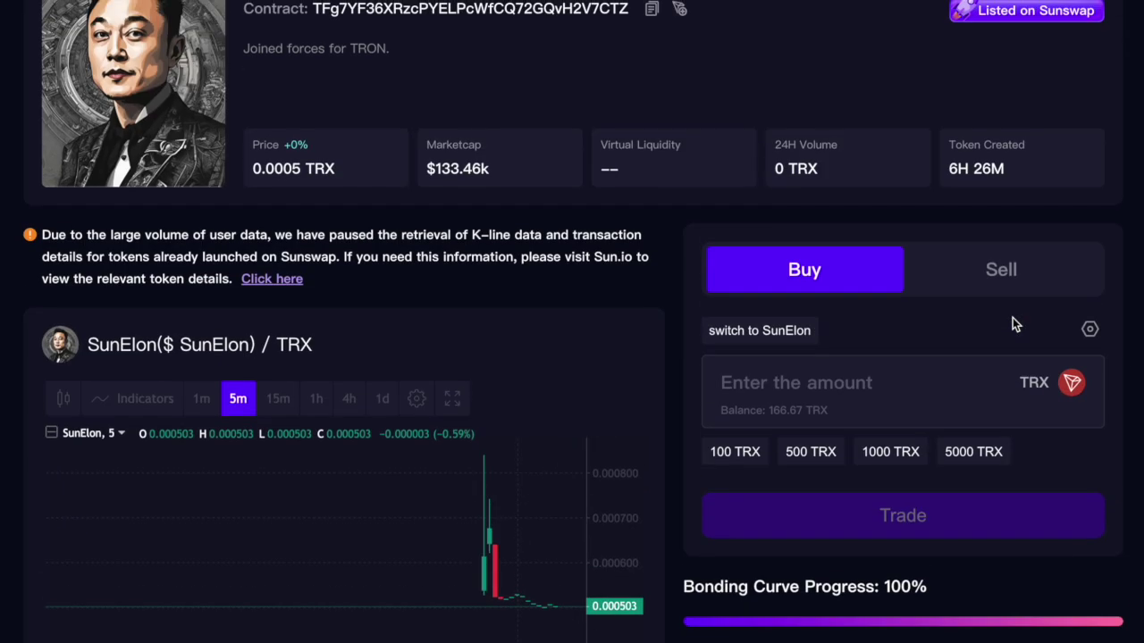
scroll(794, 385, "down", 1)
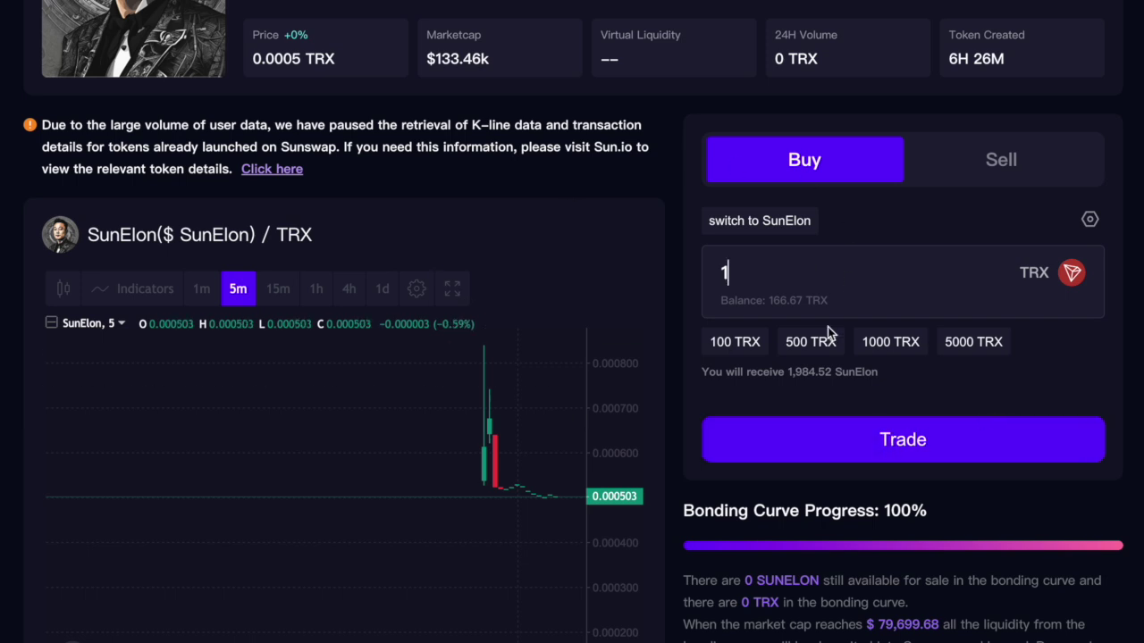
scroll(696, 255, "up", 4)
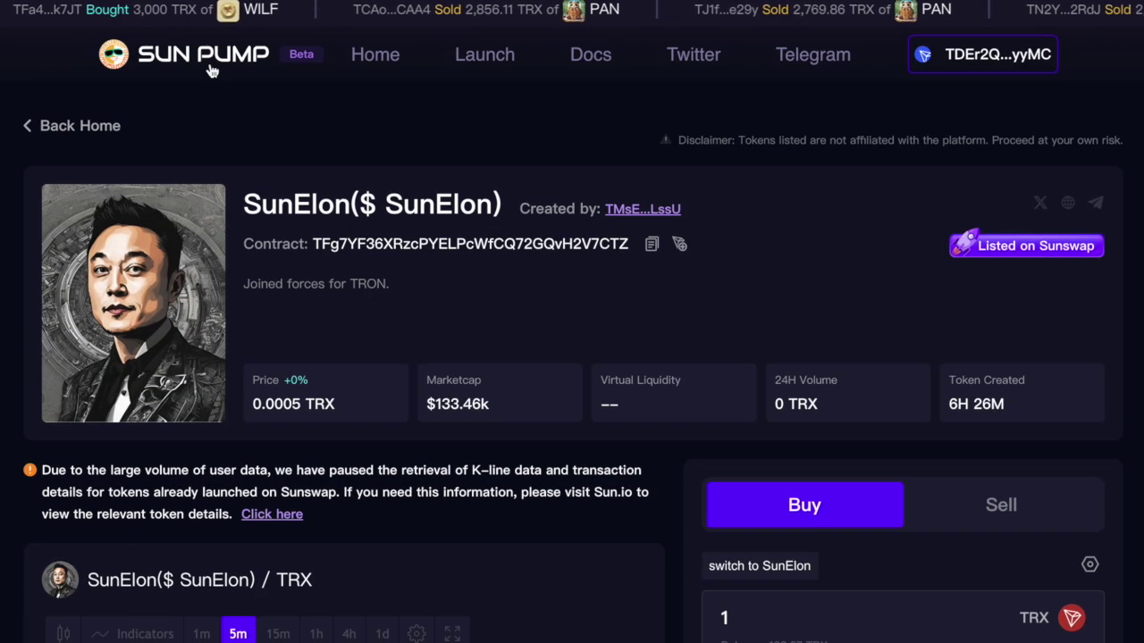
- Leave the SunElon page and review Dune's sunpump.meme dashboard with 18,404 token creations
left_click(219, 72)
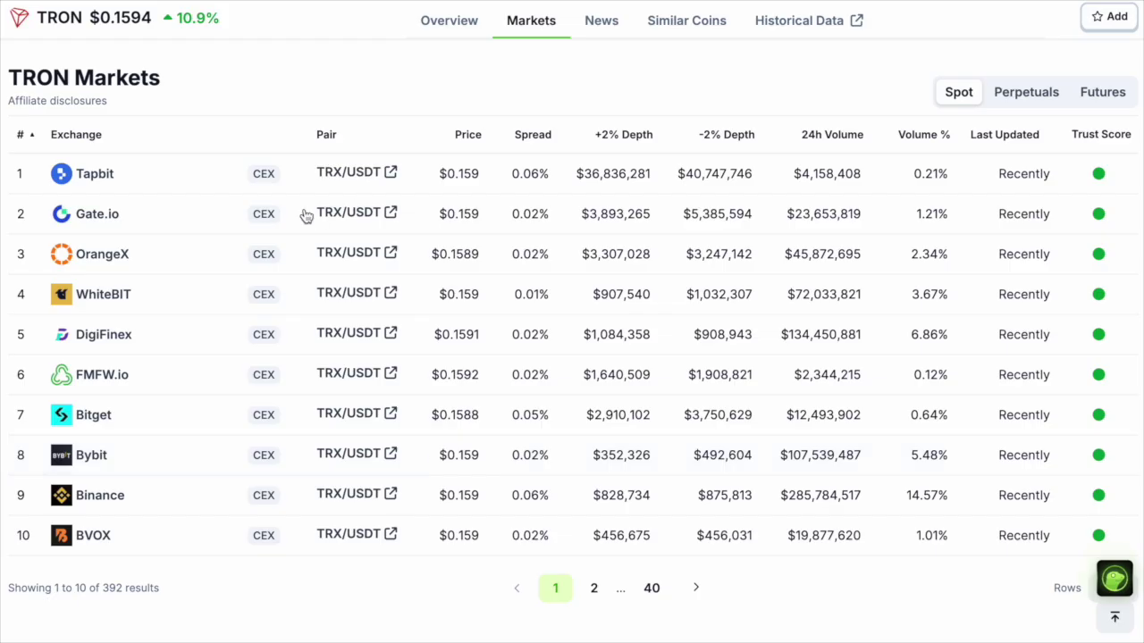
scroll(324, 38, "up", 10)
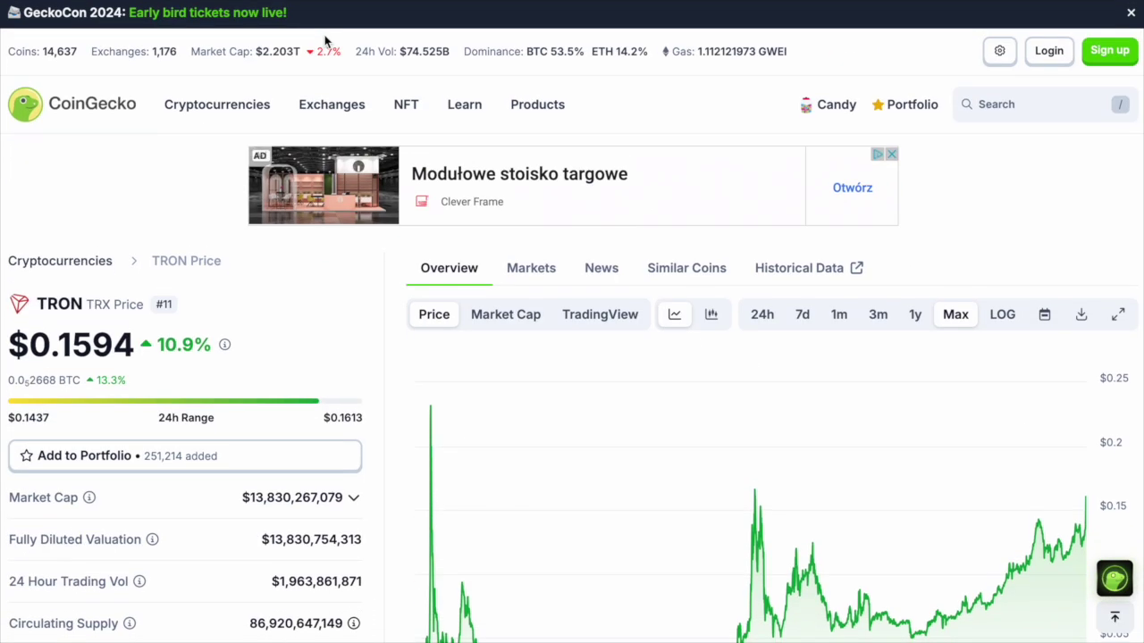
scroll(324, 40, "down", 3)
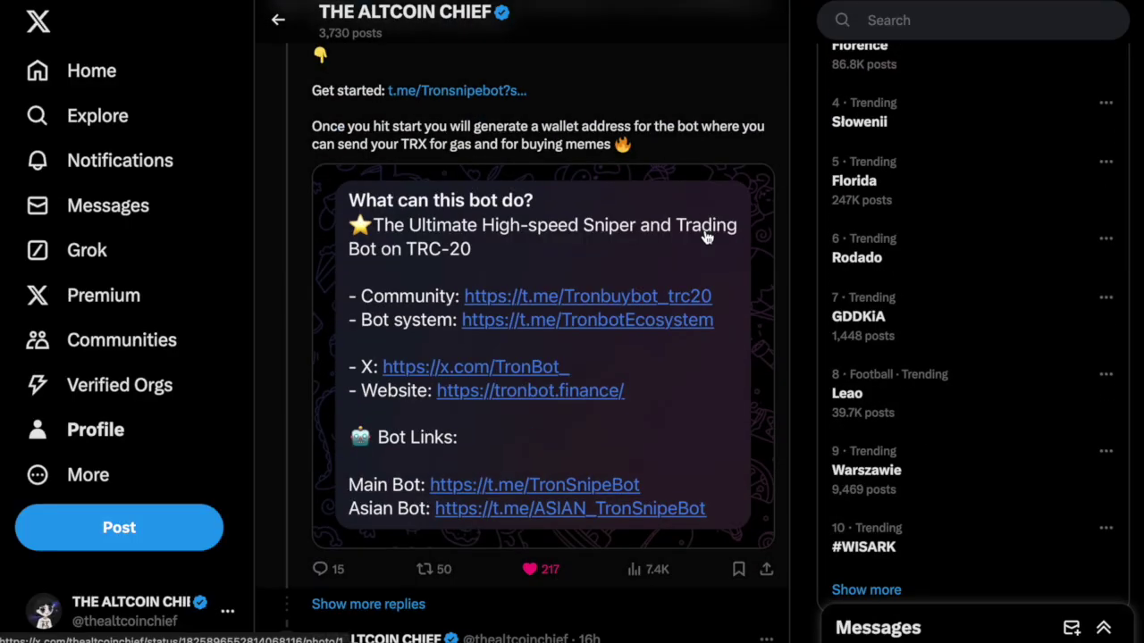
scroll(705, 235, "down", 1)
scroll(705, 235, "up", 1)
left_click(676, 158)
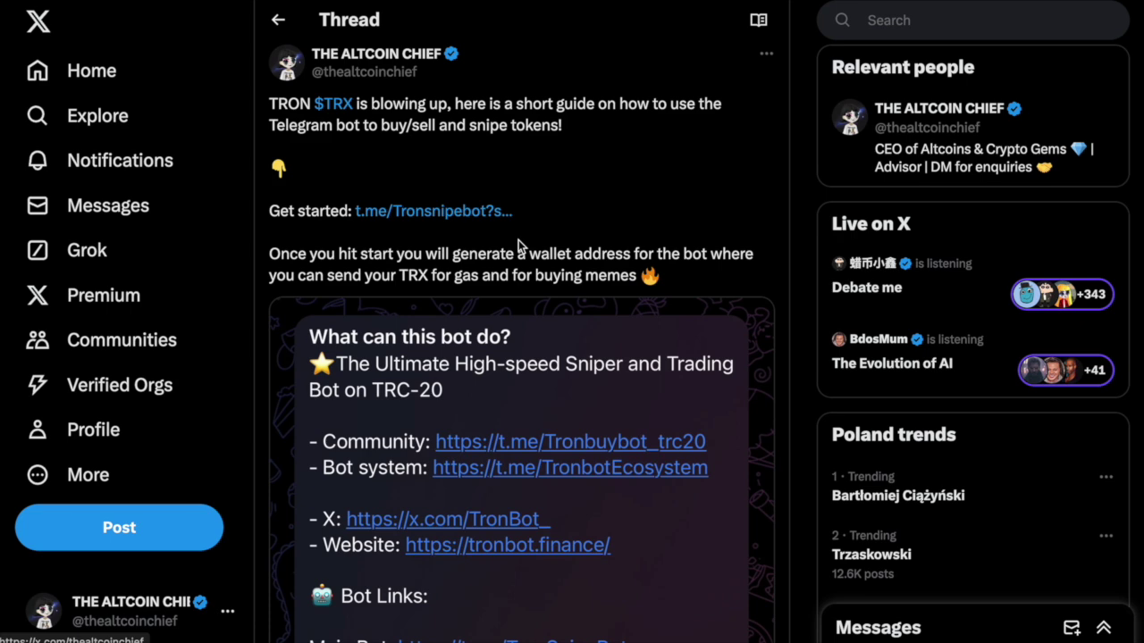
scroll(518, 240, "down", 7)
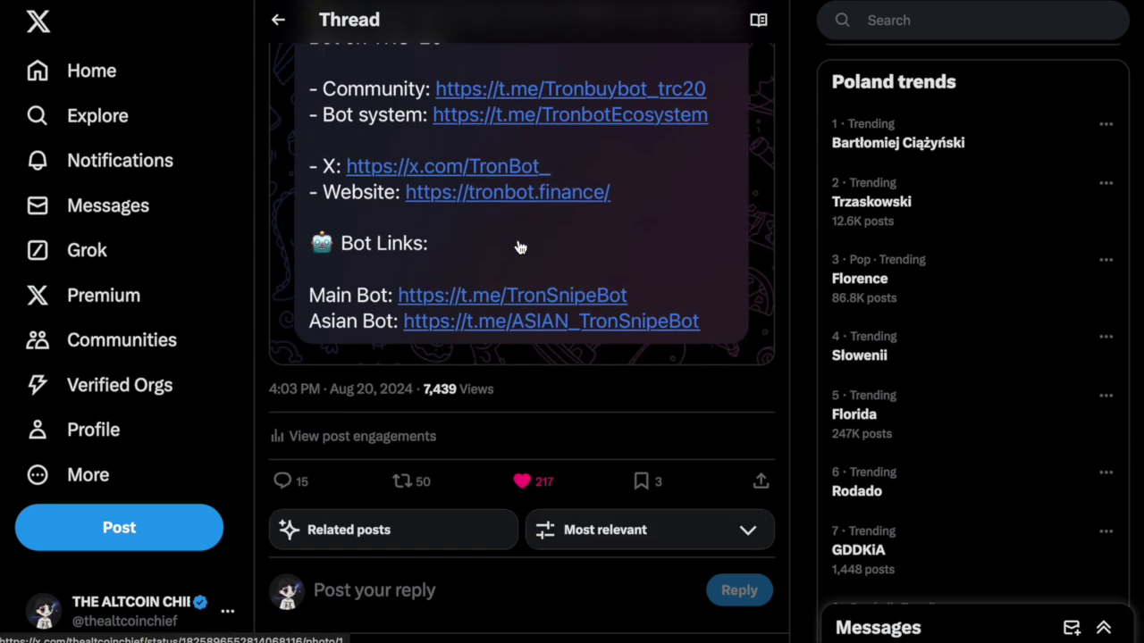
scroll(519, 239, "down", 3)
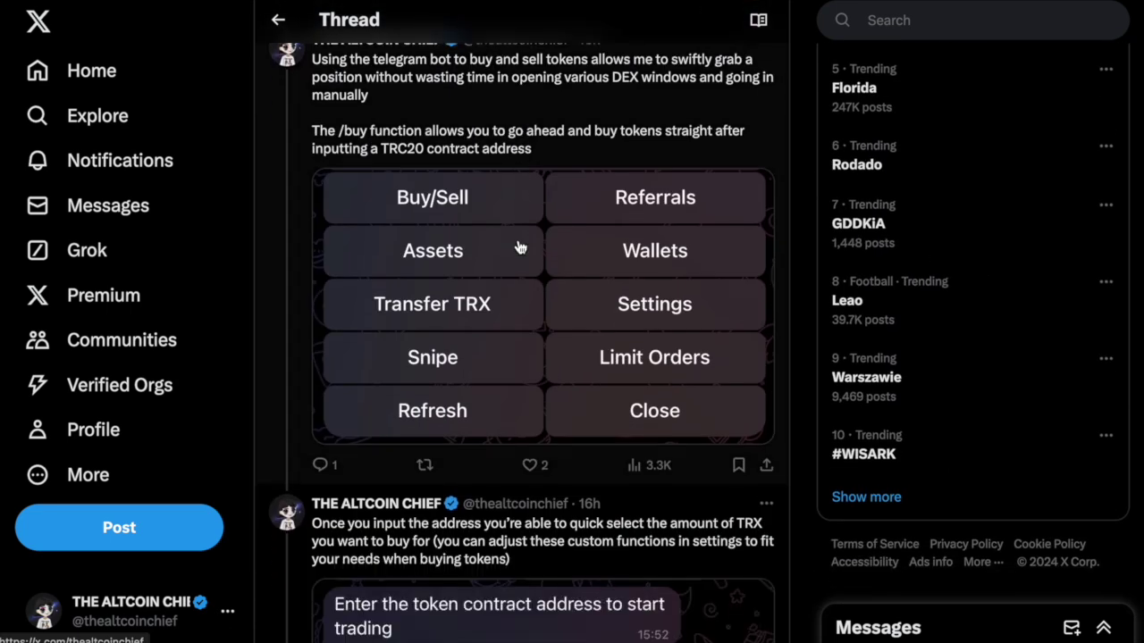
scroll(518, 247, "down", 6)
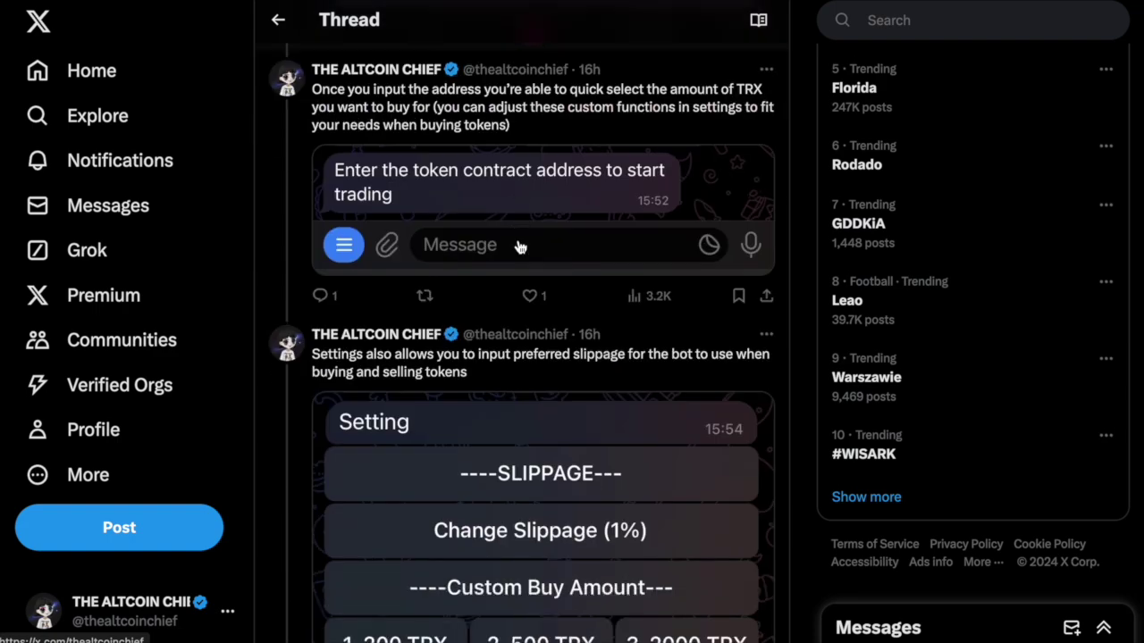
scroll(519, 247, "up", 13)
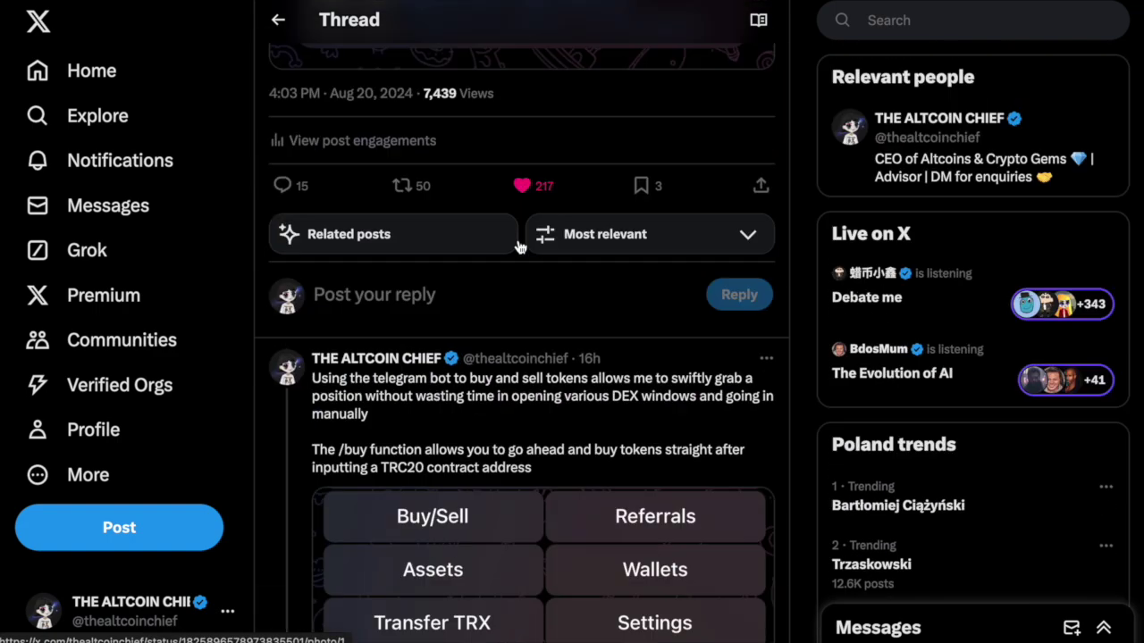
scroll(519, 246, "up", 1)
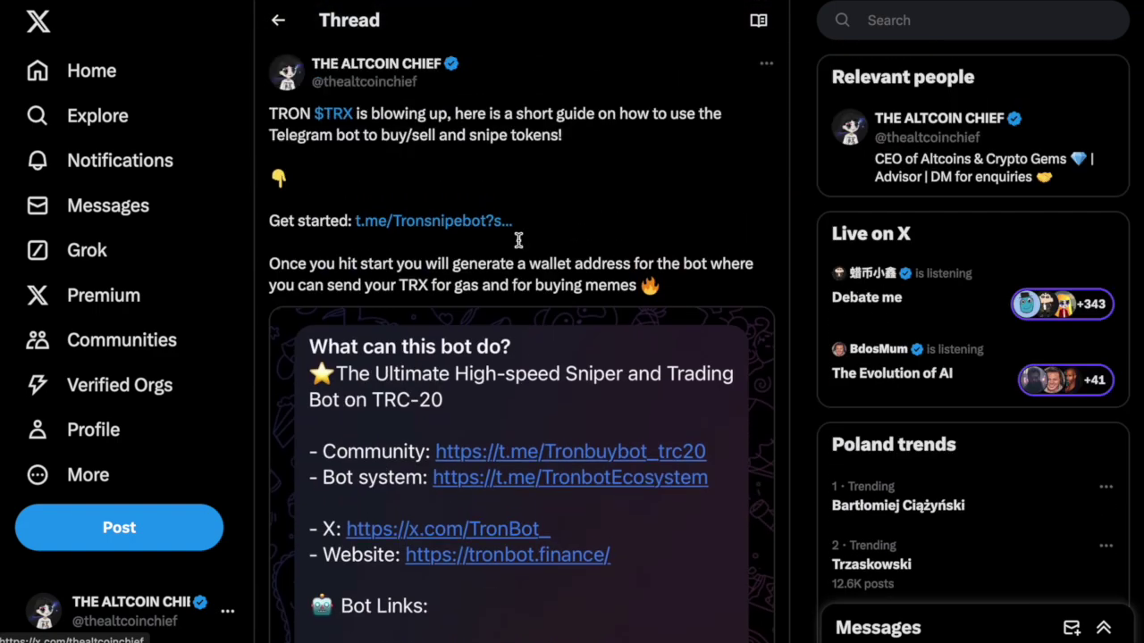
left_click(278, 24)
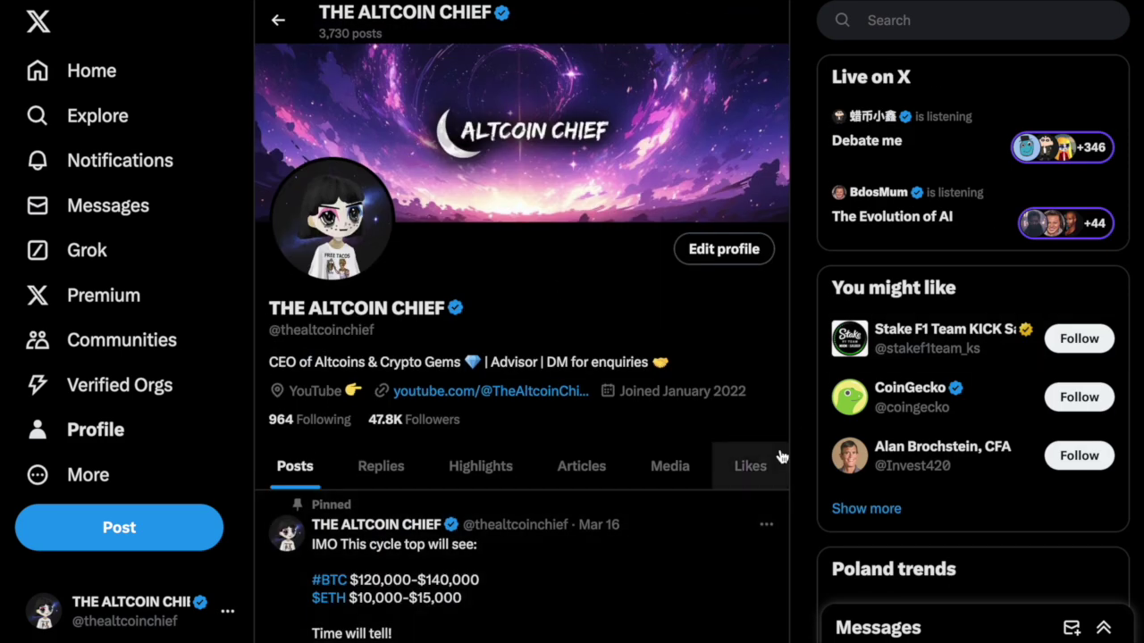
scroll(780, 456, "down", 6)
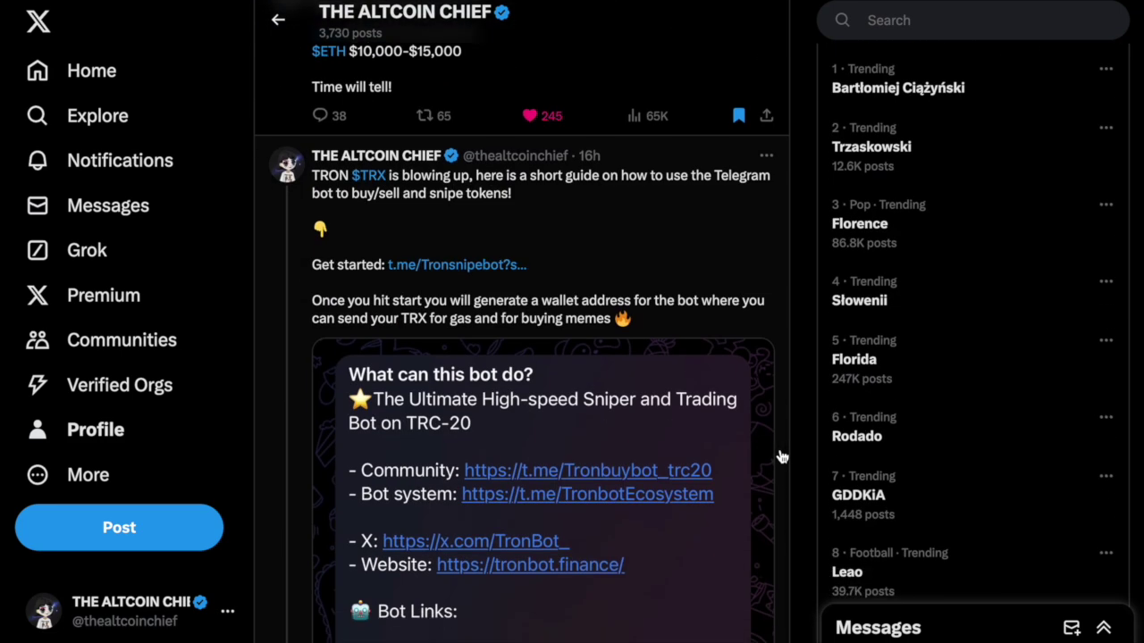